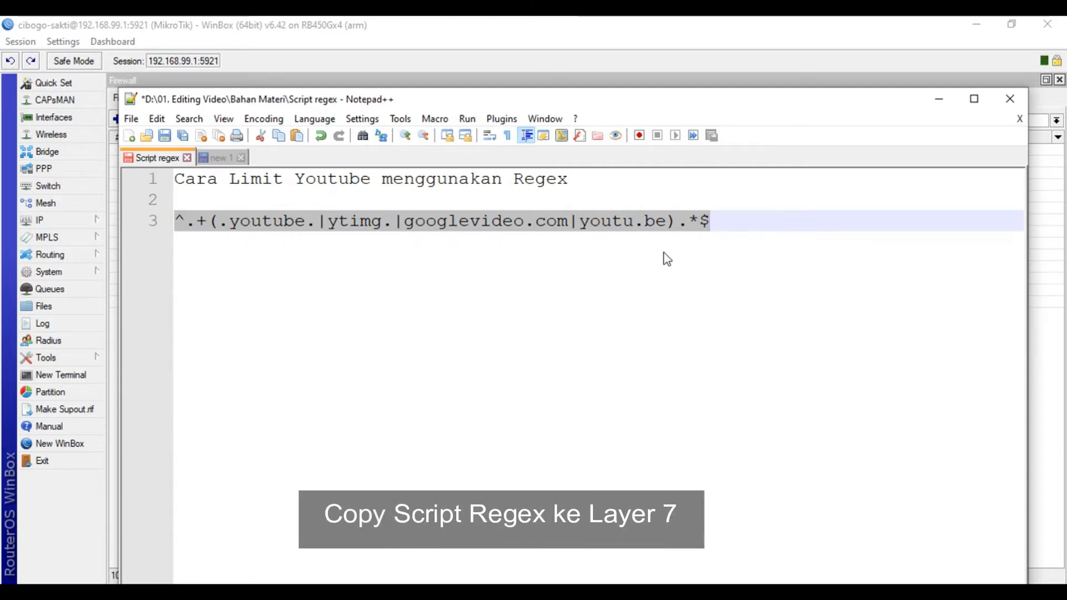
- Copy the YouTube regex from the notes and open the firewall's Layer7 protocol list in WinBox
{"action": "right_click", "coordinate": [626, 218]}
{"action": "left_click", "coordinate": [681, 243]}
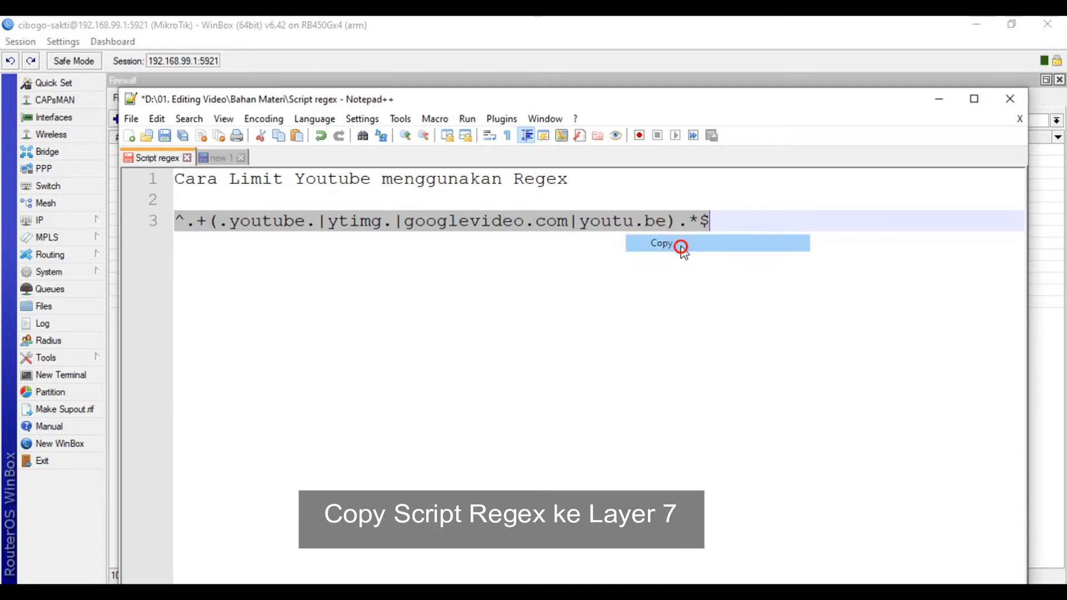
{"action": "left_click", "coordinate": [40, 220]}
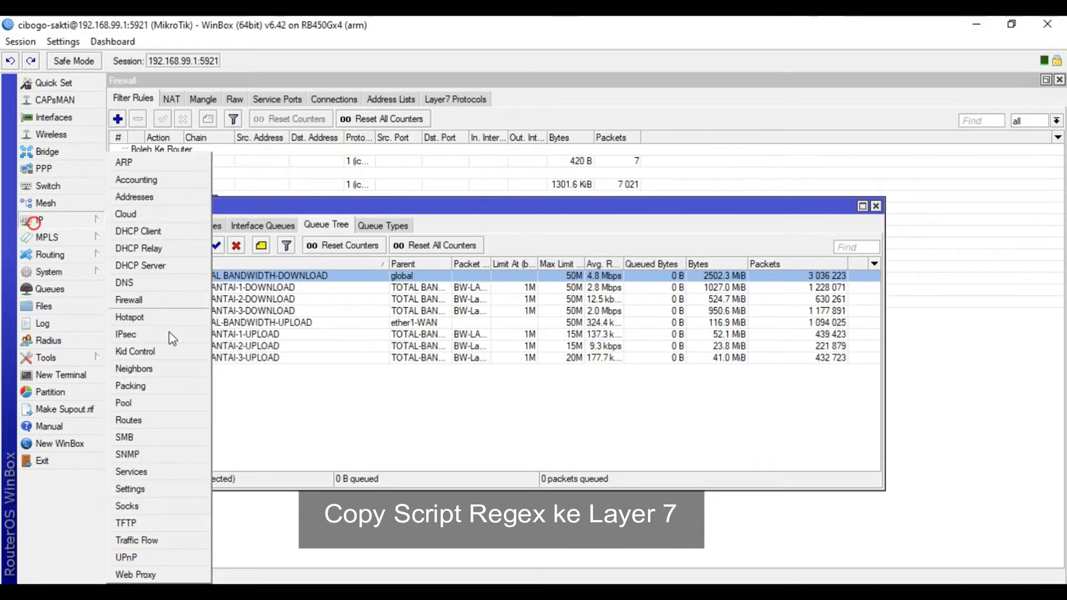
{"action": "left_click", "coordinate": [136, 302]}
{"action": "left_click", "coordinate": [448, 100]}
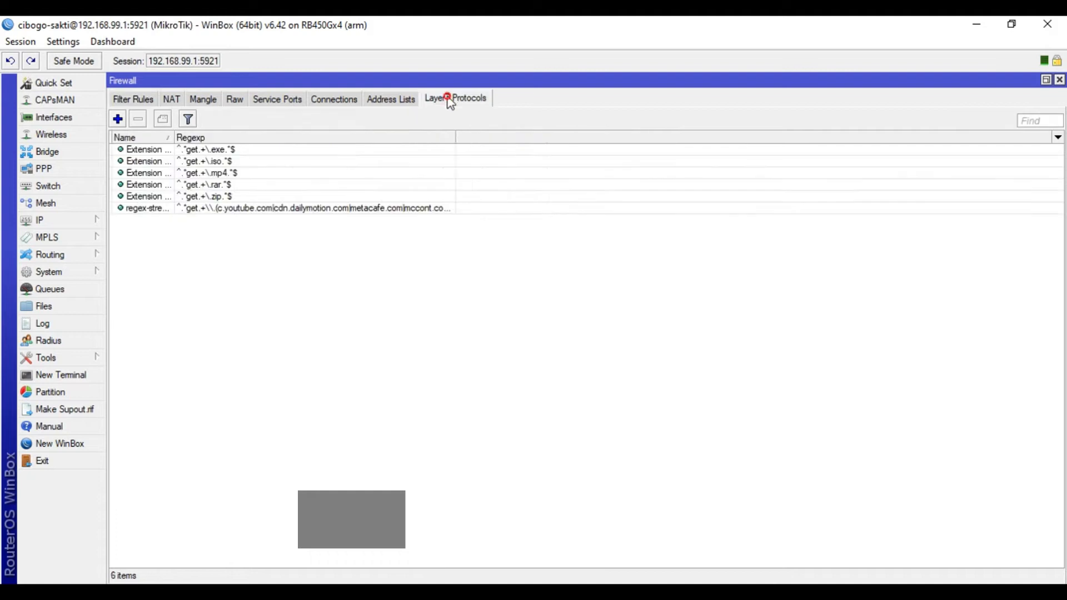
- Create a Layer7 protocol named youtube with the copied regex ^.+(.youtube.|ytimg.|googlevideo.com|youtu.be).*$ as its Regexp
{"action": "left_click", "coordinate": [117, 119]}
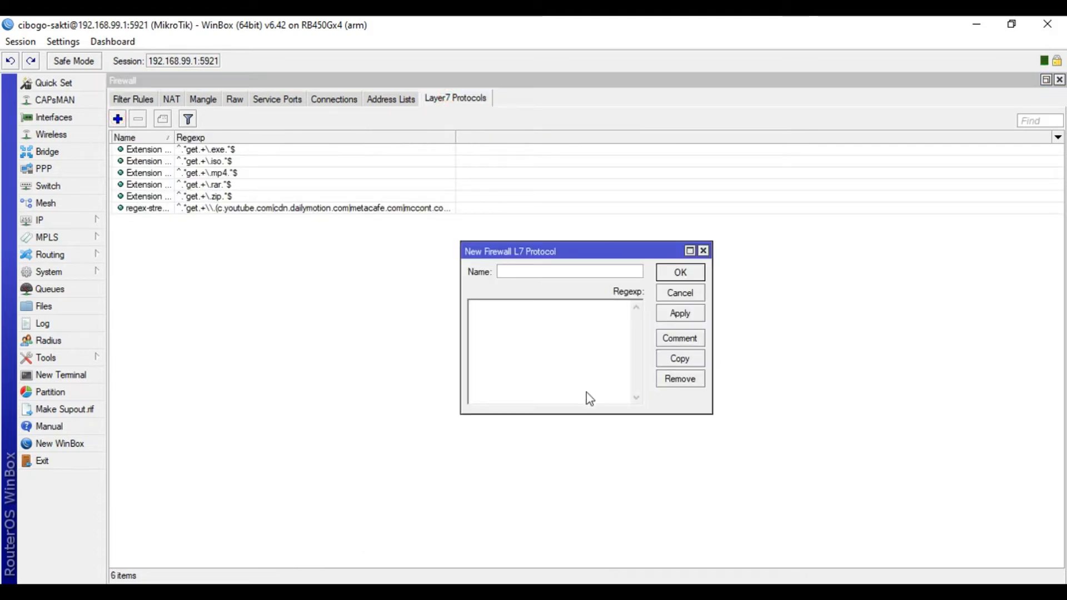
{"action": "type", "text": "youtube"}
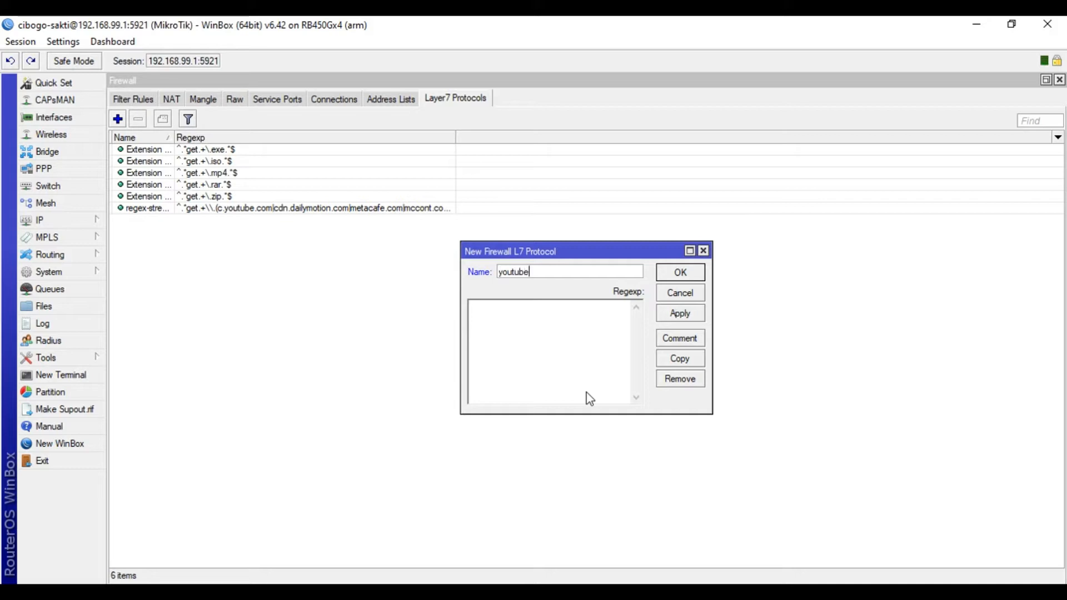
{"action": "left_click", "coordinate": [550, 326]}
{"action": "key", "text": "ctrl+v"}
{"action": "left_click_drag", "start_coordinate": [713, 323], "coordinate": [904, 347]}
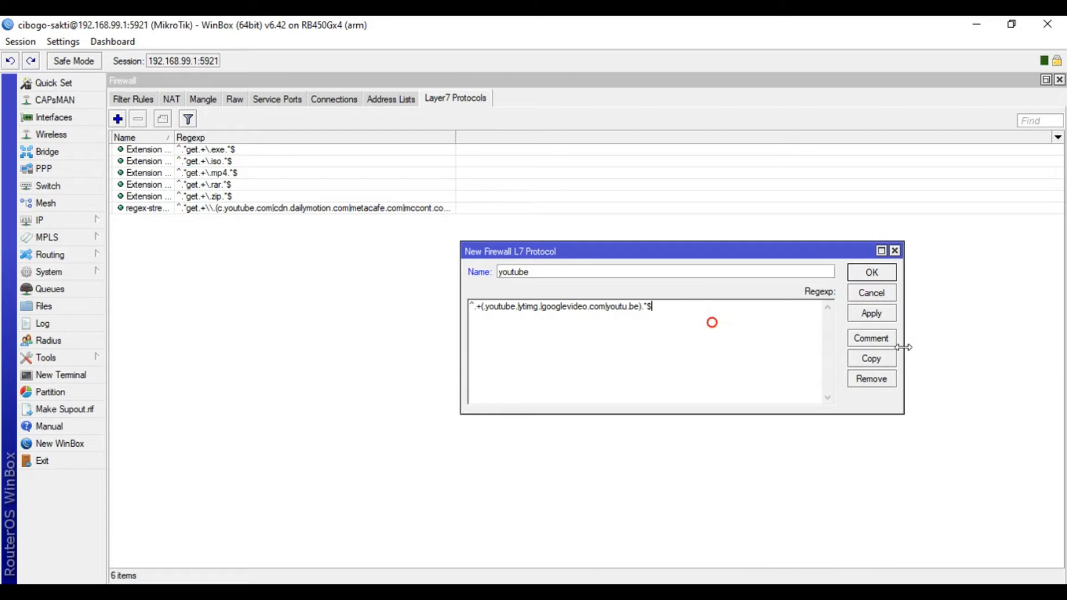
{"action": "left_click", "coordinate": [871, 312]}
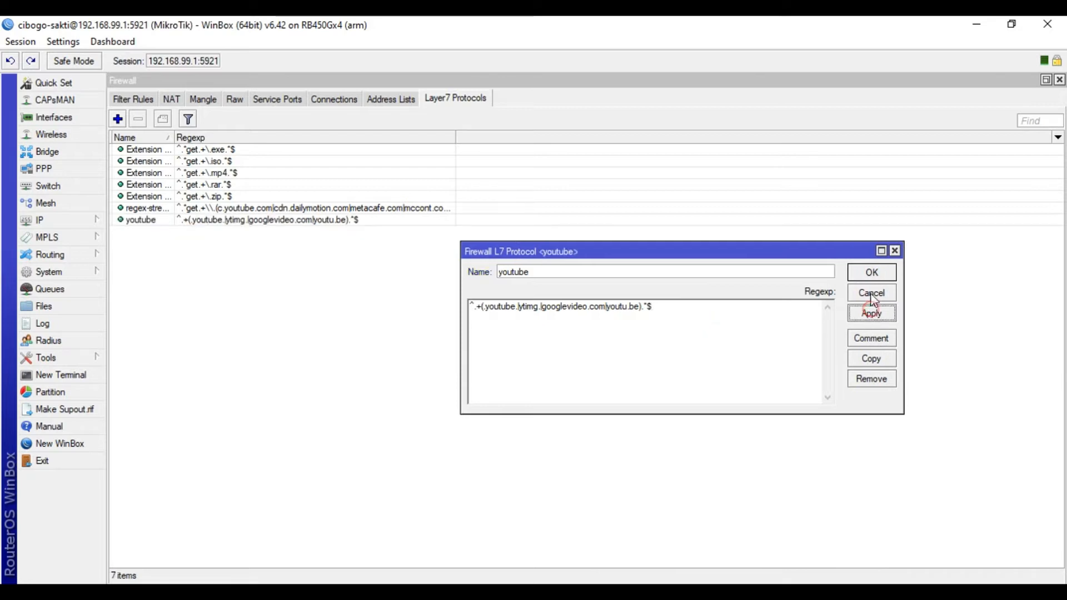
{"action": "left_click", "coordinate": [875, 266]}
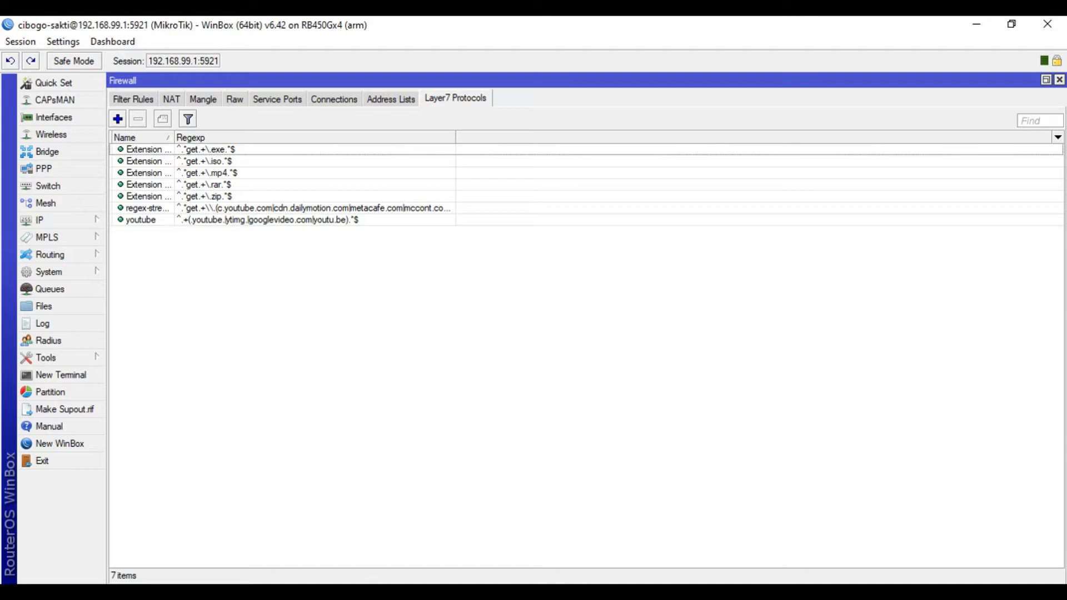
- Switch to Notepad++ and add the heading "Langkahnya" below the regex, separated by a blank line
{"action": "left_click", "coordinate": [979, 23]}
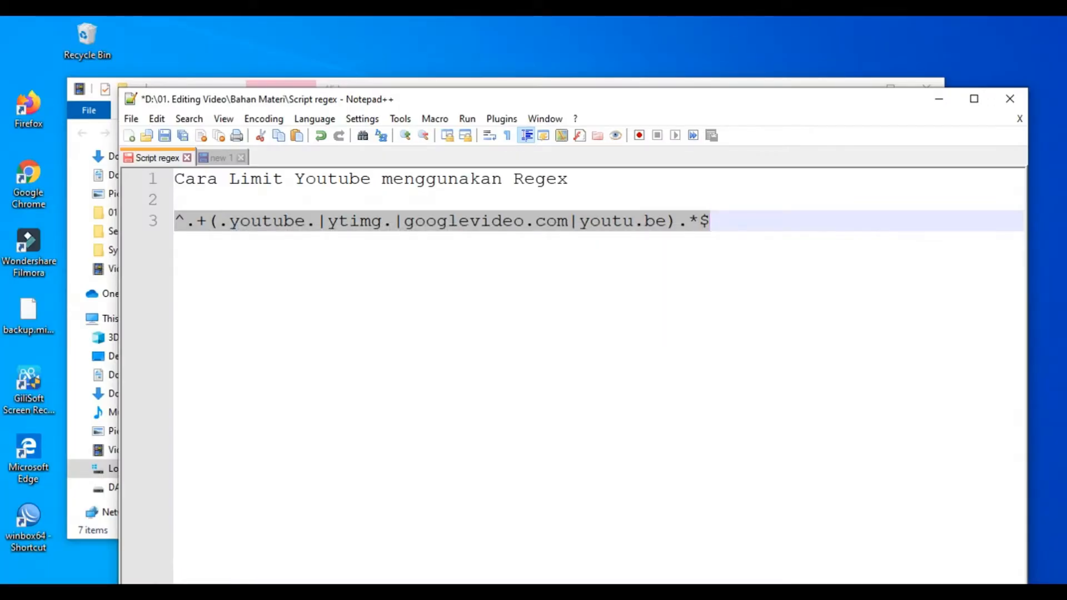
{"action": "left_click", "coordinate": [713, 223]}
{"action": "key", "text": "Return"}
{"action": "key", "text": "Return"}
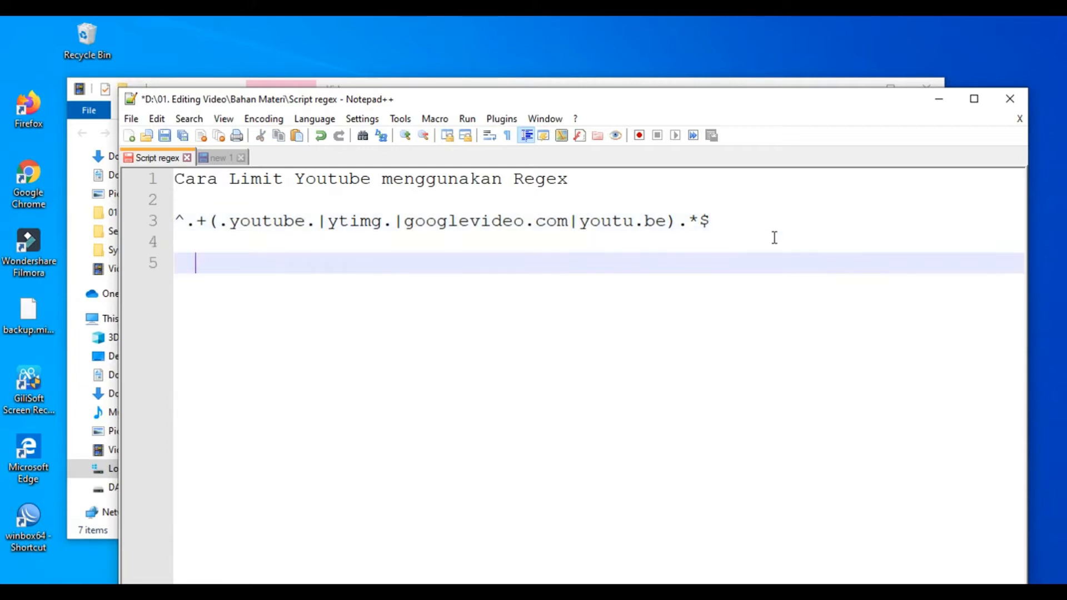
{"action": "type", "text": "Langkahnya"}
{"action": "key", "text": "Return"}
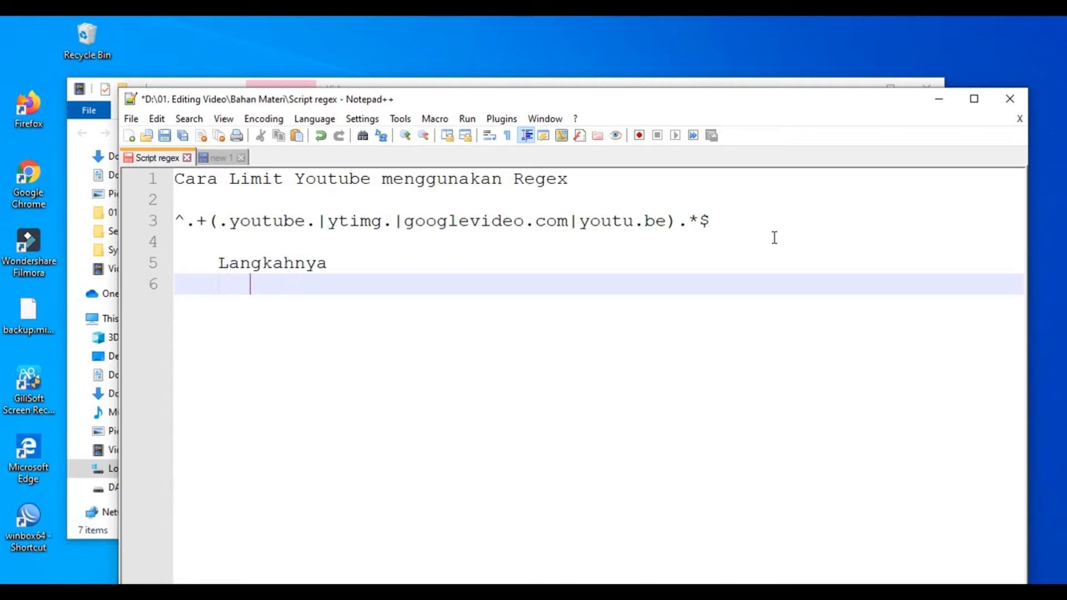
- Add the first list item "1. Copy script regex ke layer 7 protocol" under the Langkahnya heading
{"action": "type", "text": "1. Copy scr"}
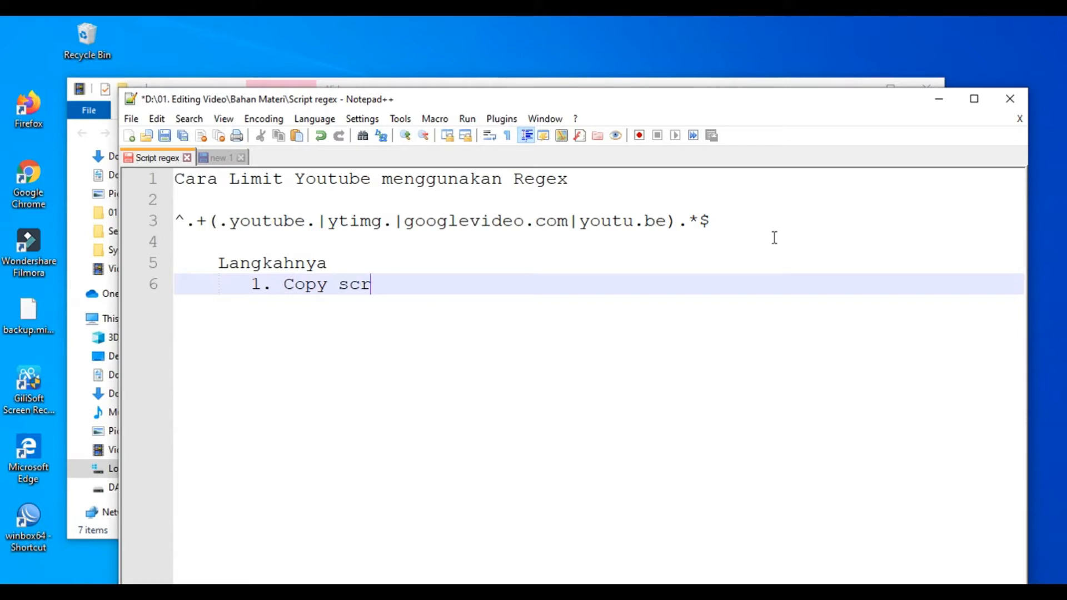
{"action": "type", "text": "ipt regex ke "}
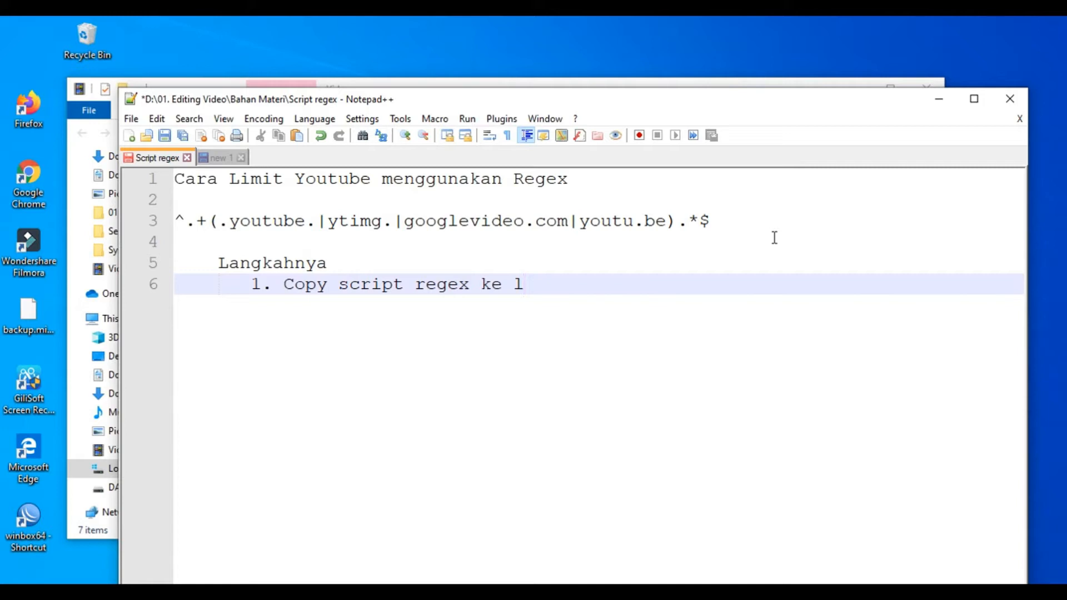
{"action": "type", "text": "l\\"}
{"action": "key", "text": "BackSpace"}
{"action": "key", "text": "BackSpace"}
{"action": "key", "text": "BackSpace"}
{"action": "key", "text": "BackSpace"}
{"action": "key", "text": "BackSpace"}
{"action": "key", "text": "BackSpace"}
{"action": "type", "text": "ke layer 7 protocol"}
{"action": "key", "text": "Return"}
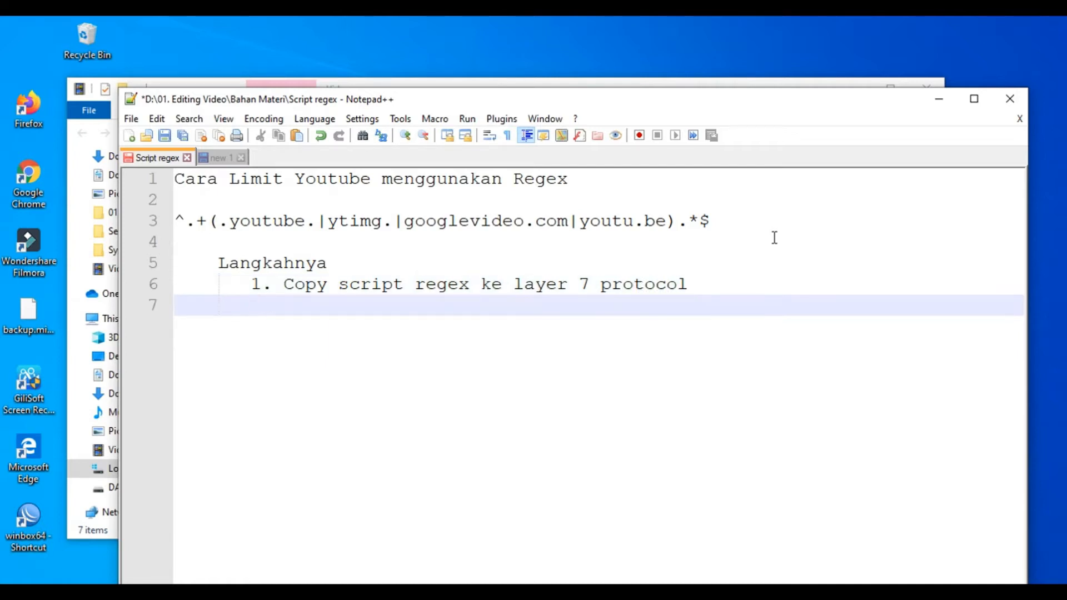
- Add the list items "2. Buat Mangle Untuk Menandai Paket TCP dan UDP" and "3. Buat Queue Tree"
{"action": "type", "text": "2. Buat Mangle"}
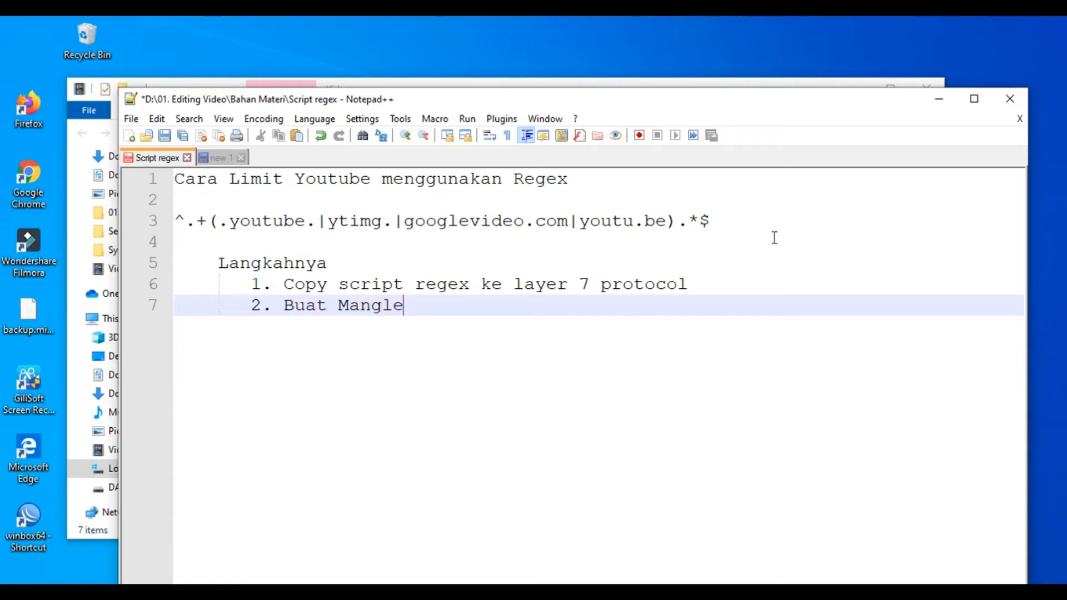
{"action": "type", "text": " Untuk Menandai Paket TCP dan UD"}
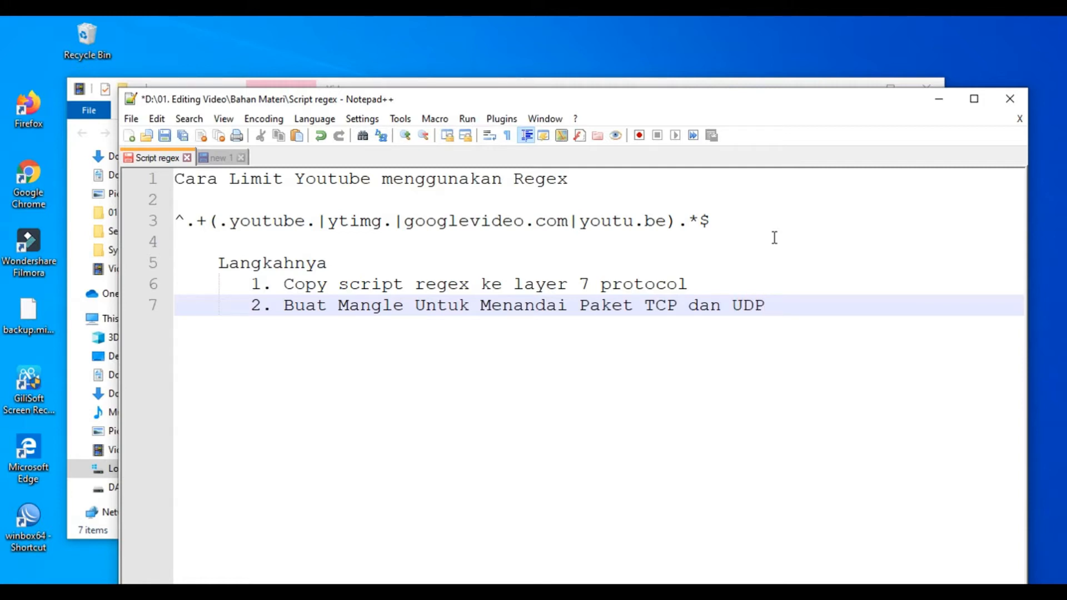
{"action": "type", "text": "P"}
{"action": "key", "text": "Return"}
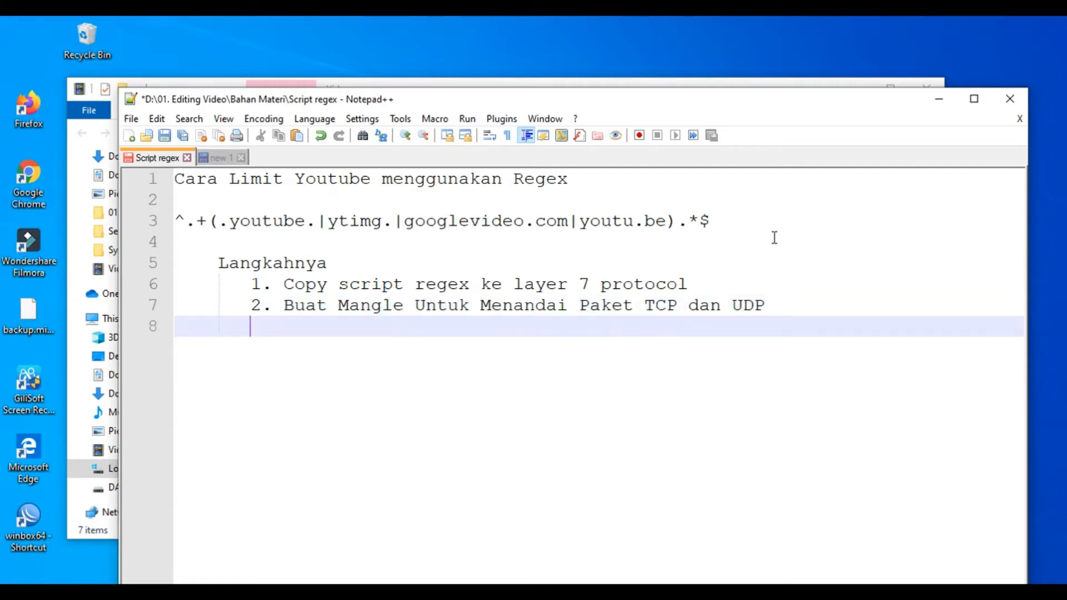
{"action": "type", "text": "3. Buat Queue Tree"}
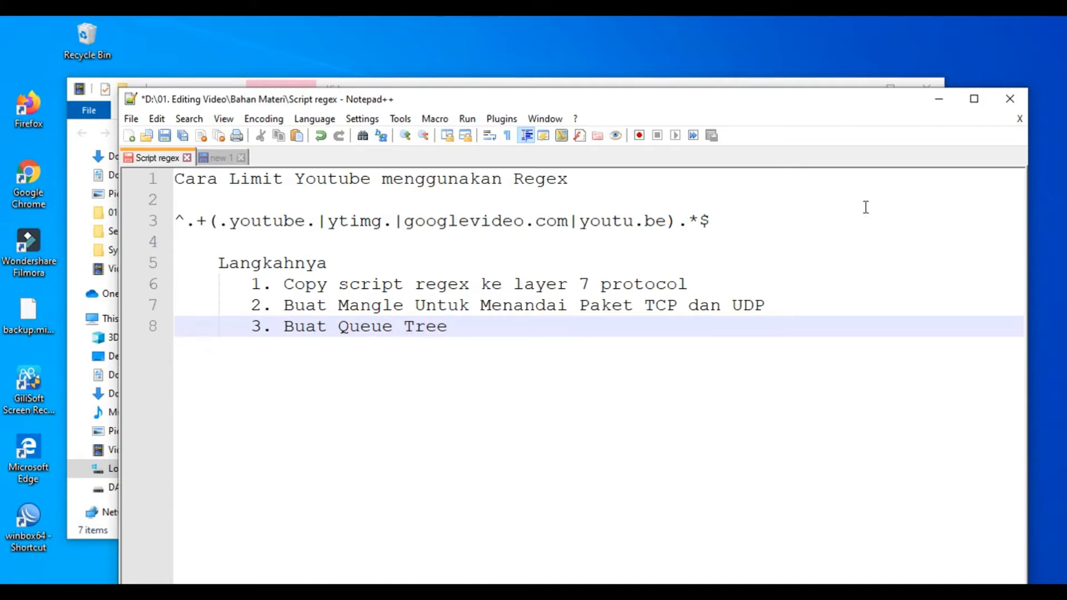
- Clear away the Notepad++ and Videos folder windows, switch back to the WinBox router session and show the firewall's mangle rules
{"action": "left_click", "coordinate": [945, 100]}
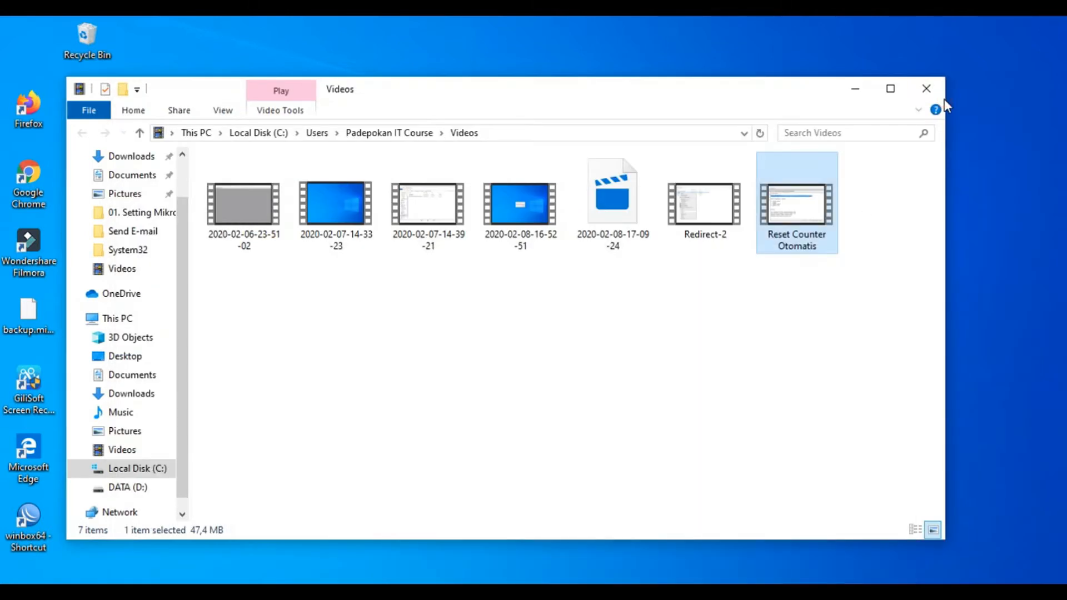
{"action": "left_click", "coordinate": [934, 88]}
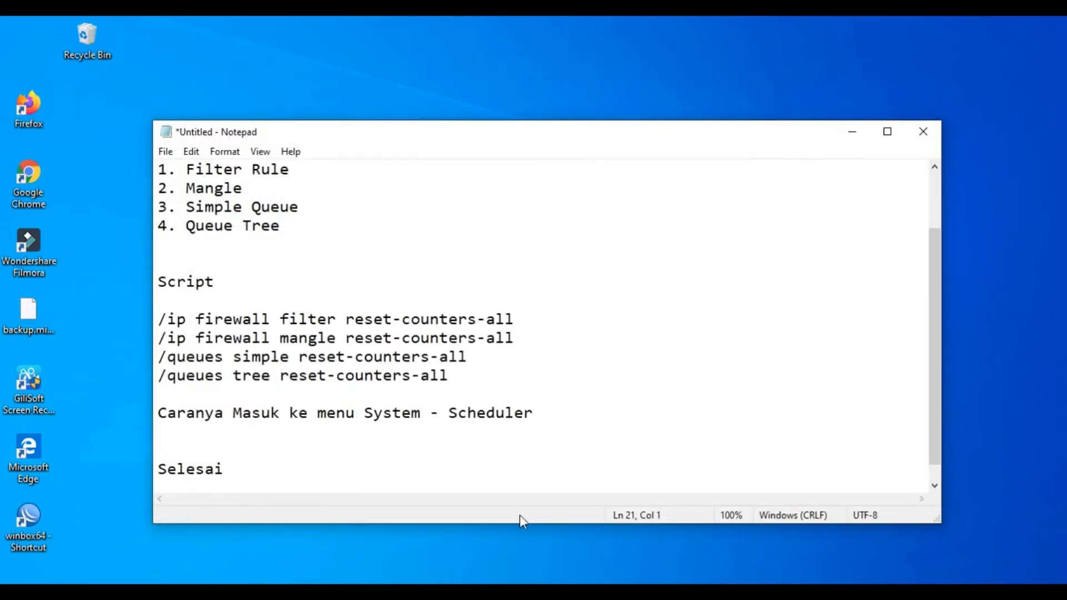
{"action": "mouse_move", "coordinate": [634, 592]}
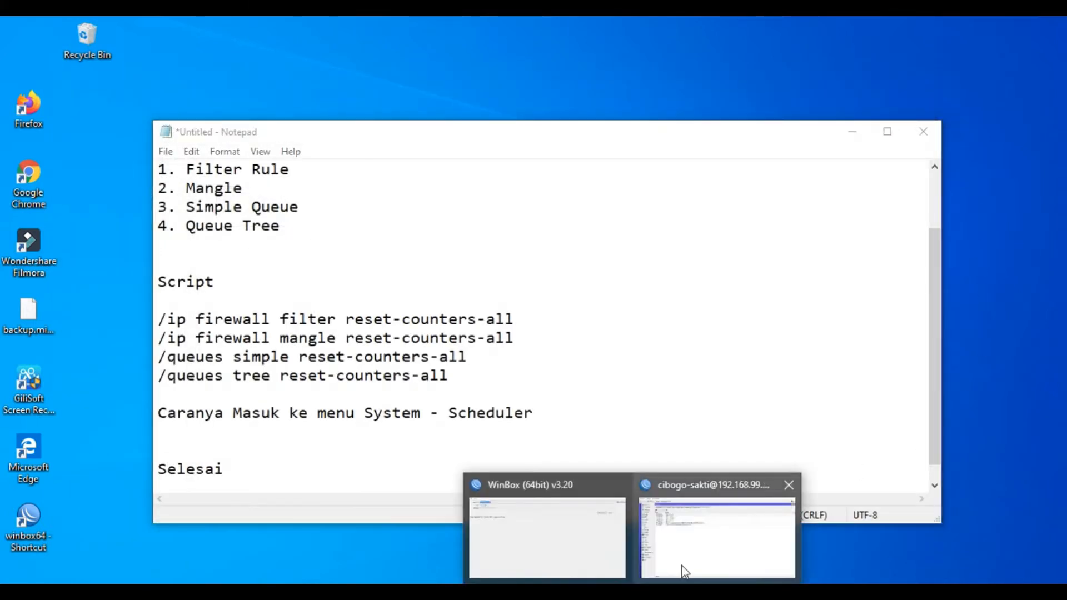
{"action": "left_click", "coordinate": [683, 548]}
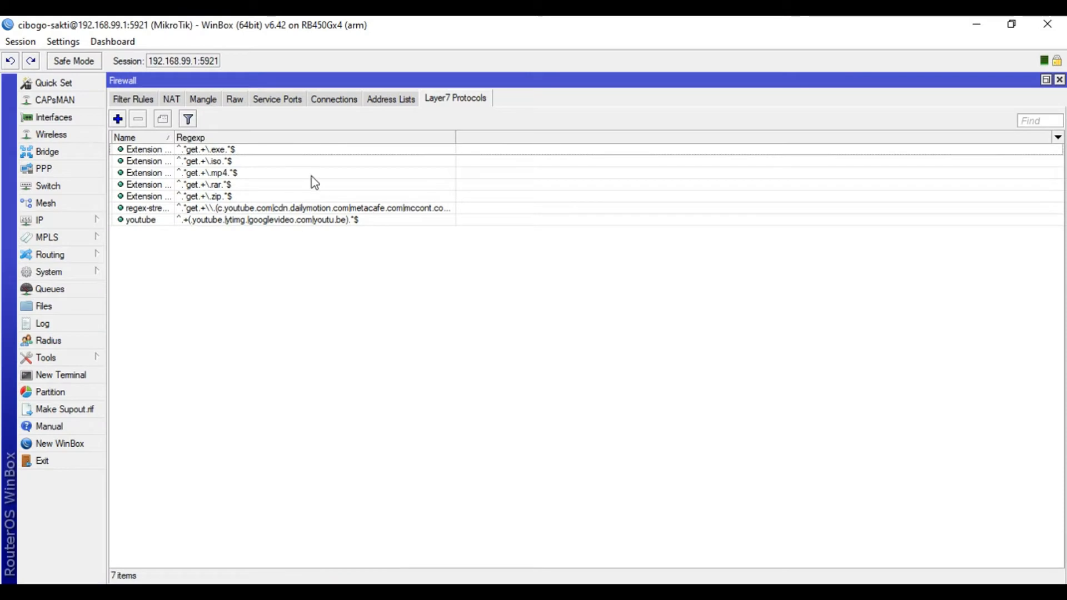
{"action": "left_click", "coordinate": [212, 103]}
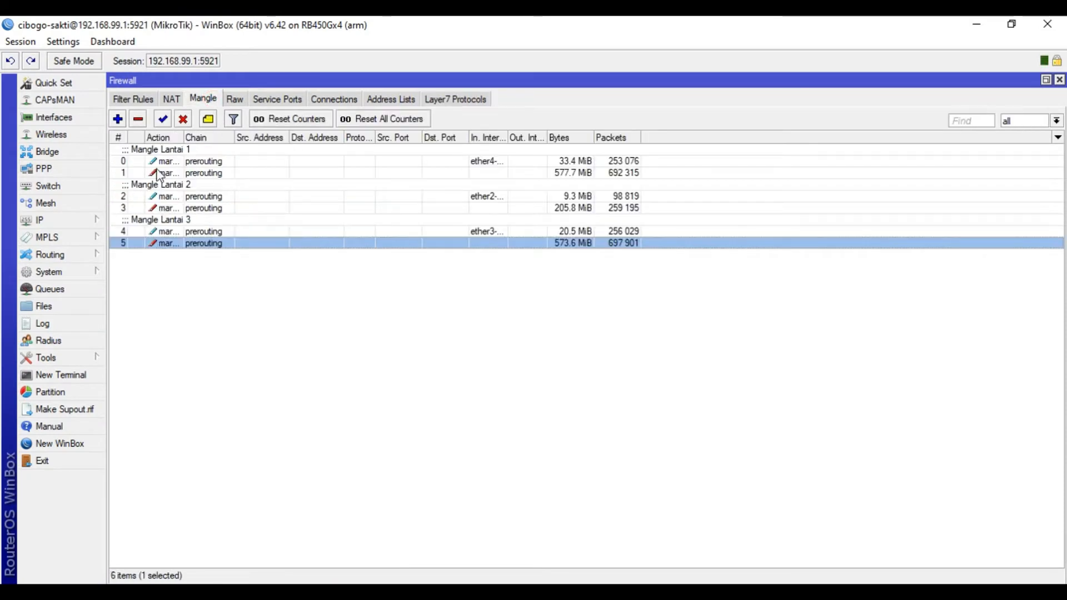
- Start a new mangle rule with chain forward, protocol 6 (tcp) and destination port 443
{"action": "left_click", "coordinate": [117, 118]}
{"action": "left_click_drag", "start_coordinate": [522, 84], "coordinate": [375, 142]}
{"action": "left_click", "coordinate": [487, 180]}
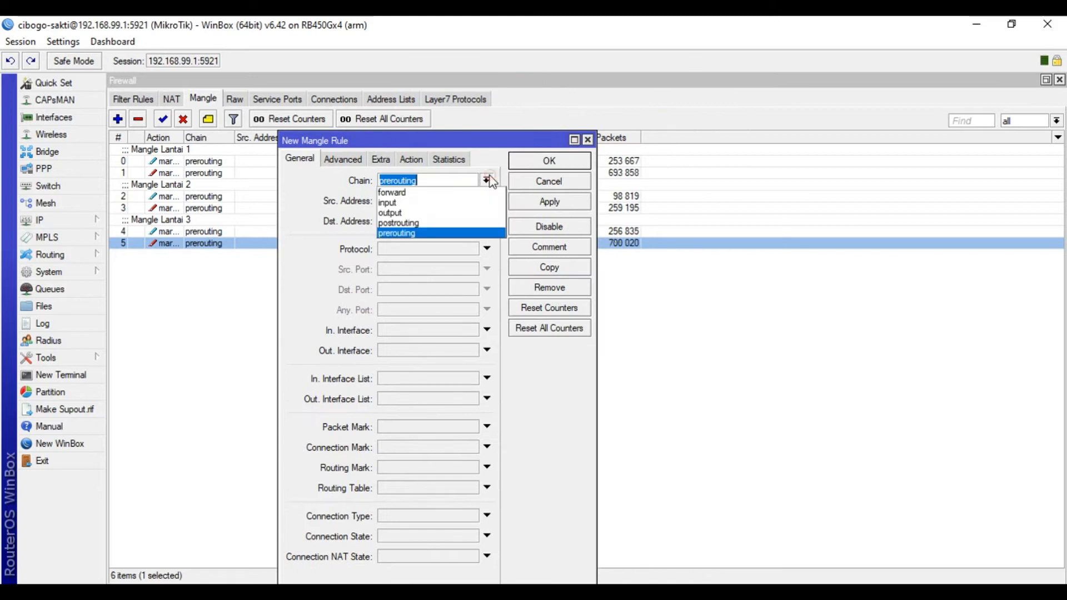
{"action": "left_click", "coordinate": [432, 194]}
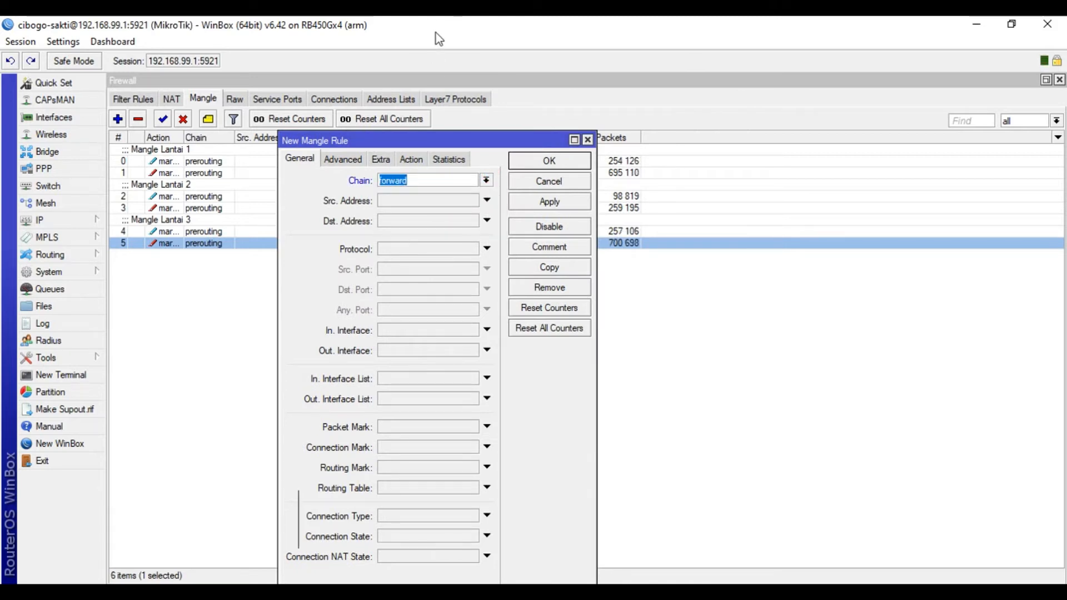
{"action": "left_click", "coordinate": [487, 249]}
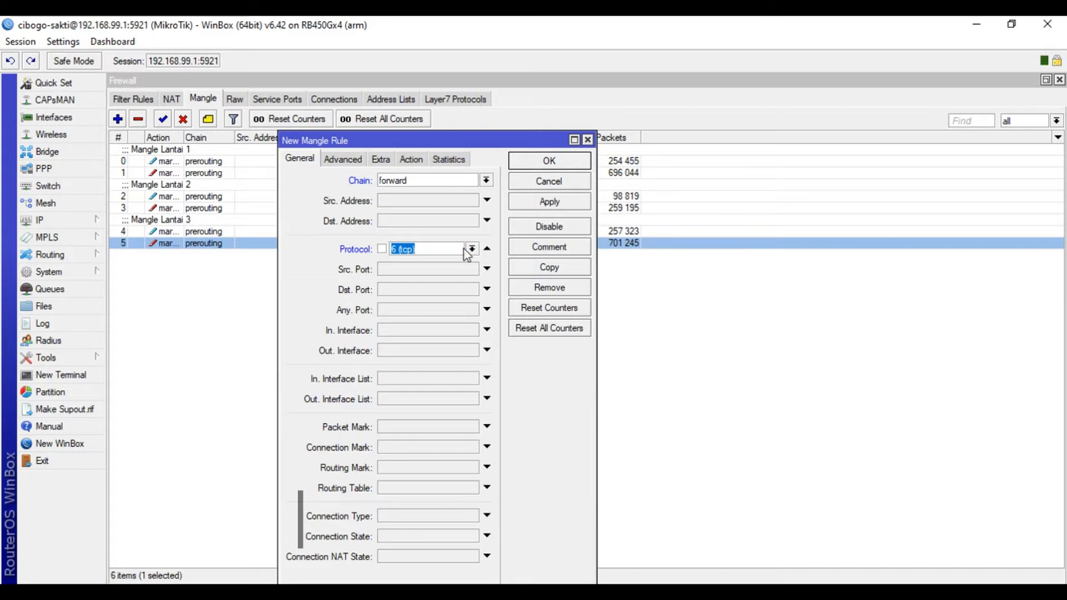
{"action": "left_click", "coordinate": [444, 289]}
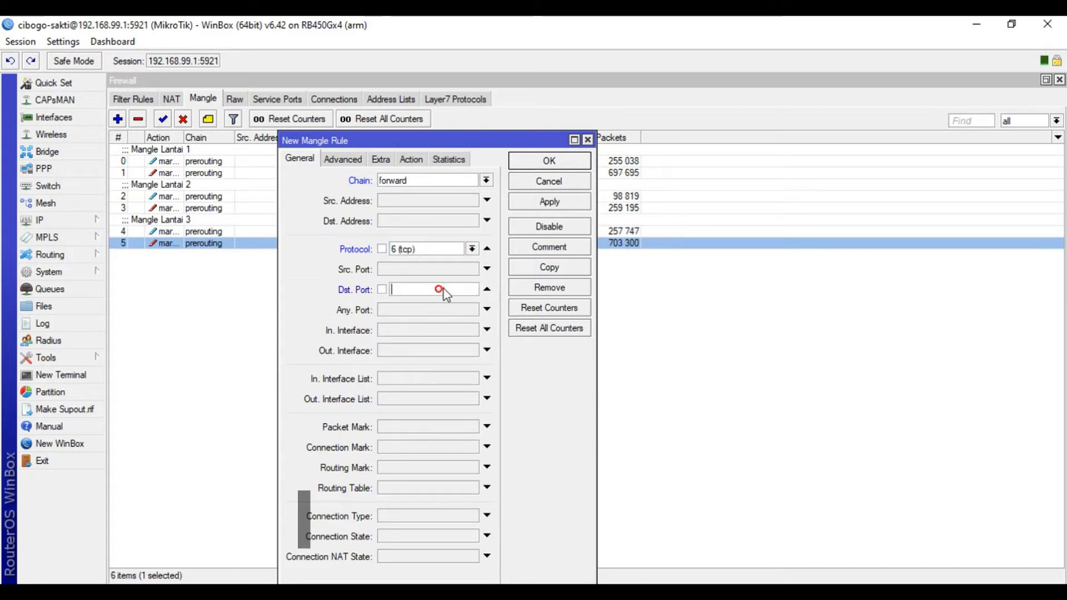
{"action": "type", "text": "443"}
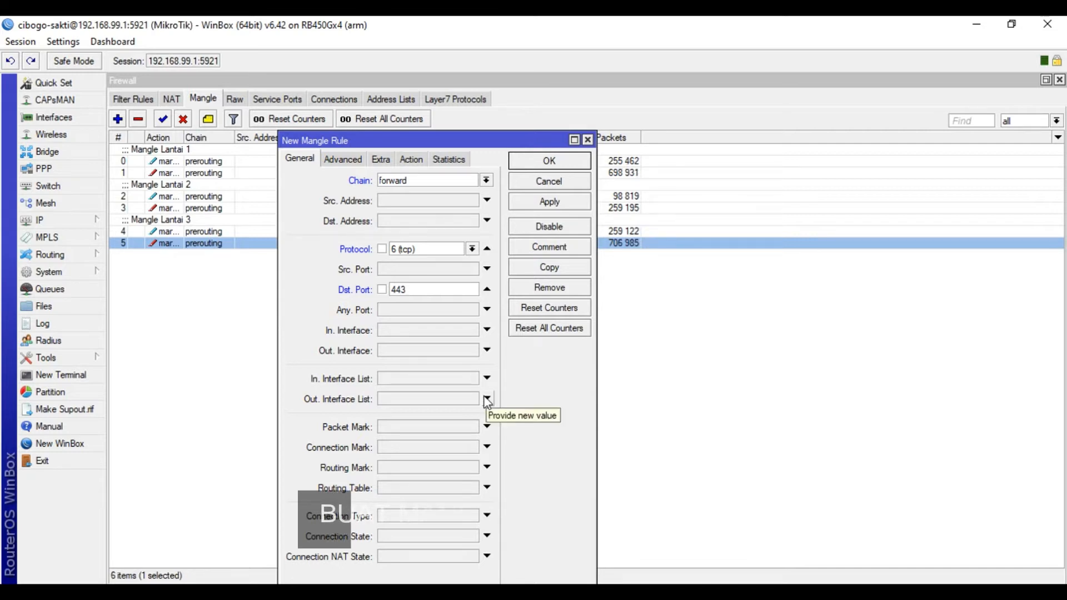
{"action": "left_click_drag", "start_coordinate": [473, 140], "coordinate": [543, 95]}
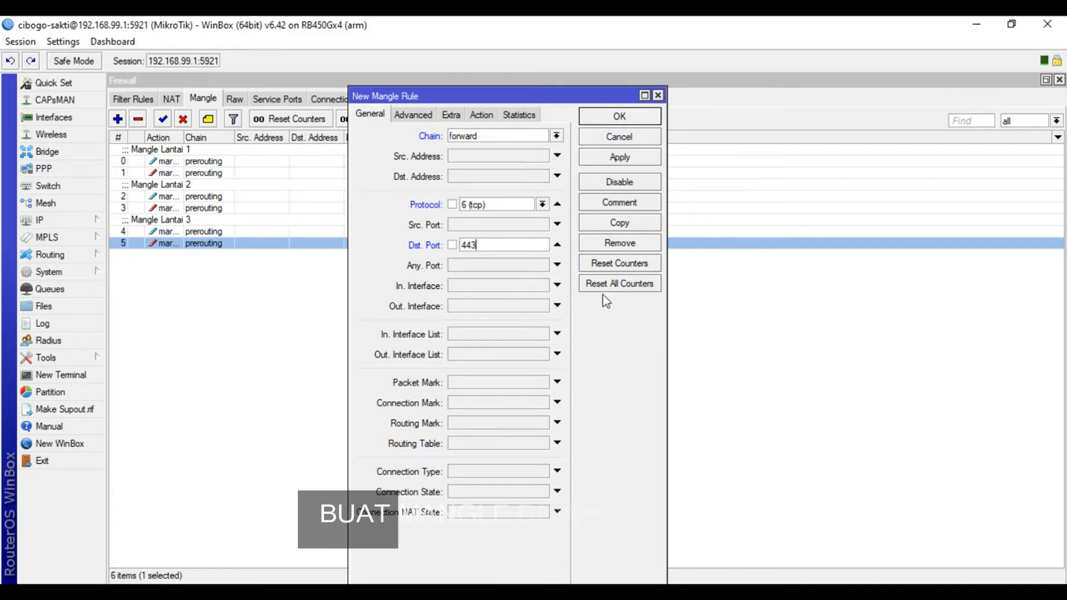
{"action": "left_click", "coordinate": [545, 287]}
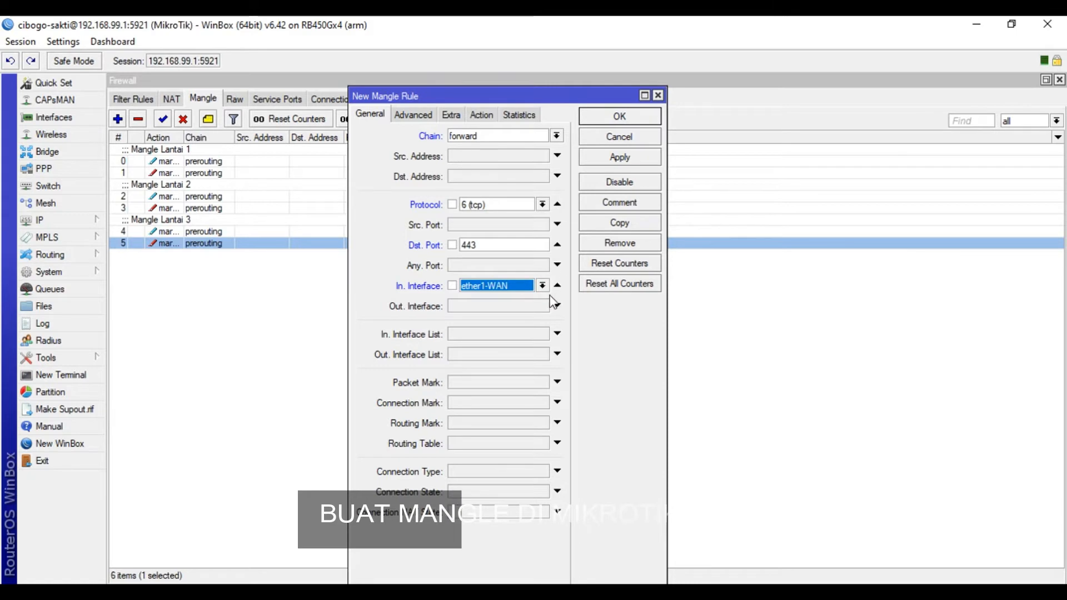
{"action": "left_click", "coordinate": [542, 286]}
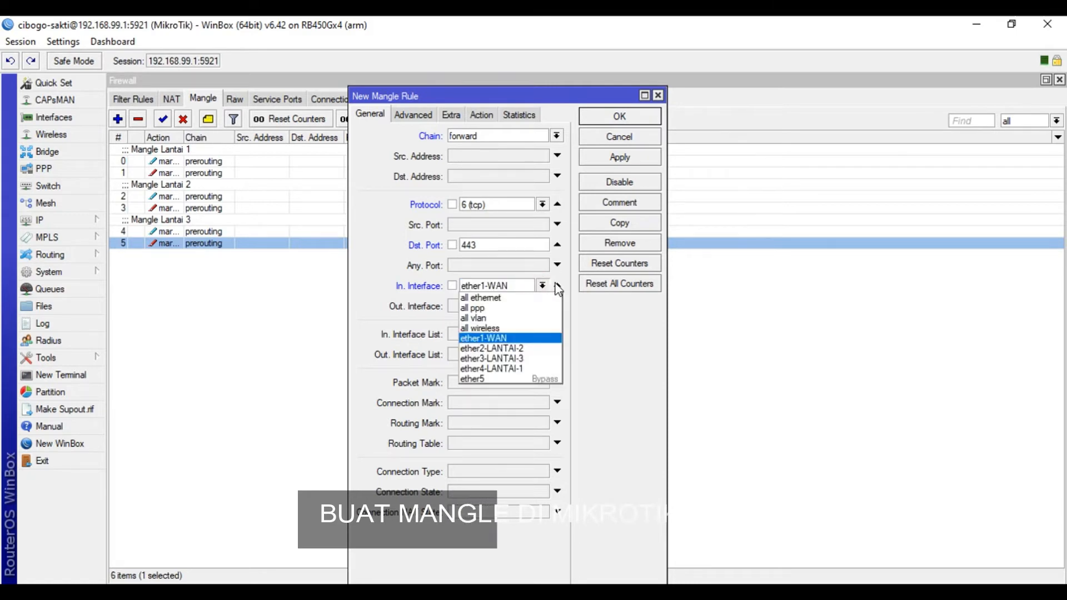
{"action": "left_click", "coordinate": [559, 286]}
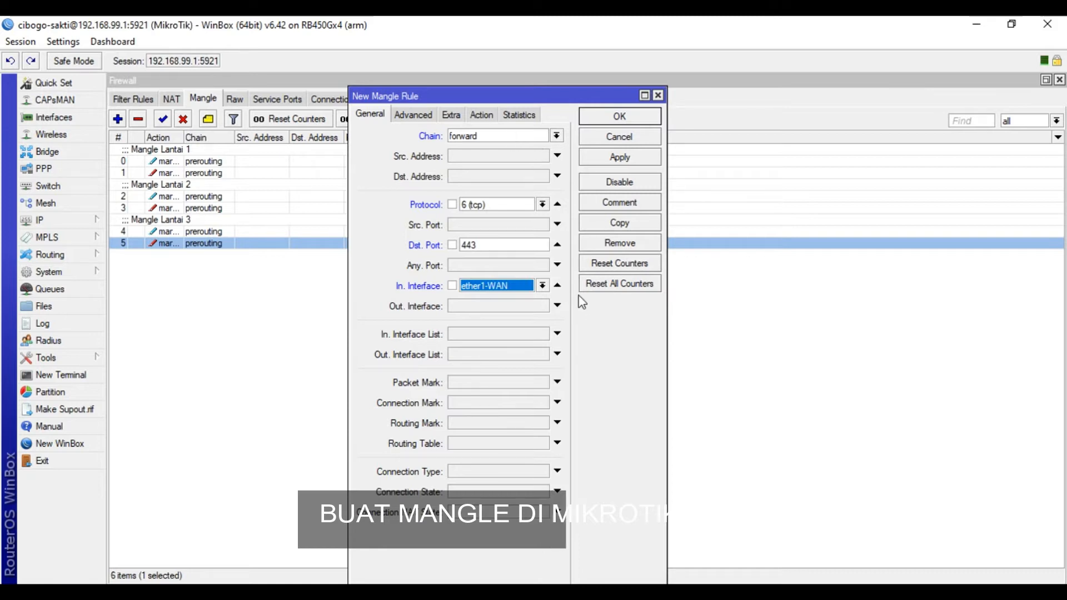
{"action": "left_click", "coordinate": [542, 286]}
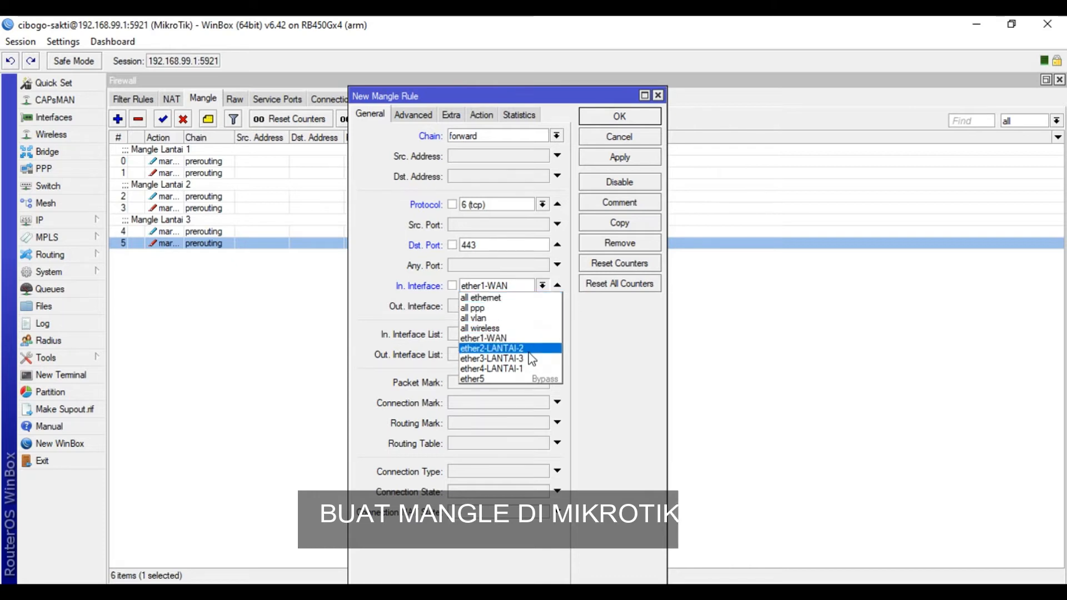
{"action": "left_click", "coordinate": [564, 271]}
{"action": "left_click", "coordinate": [557, 286]}
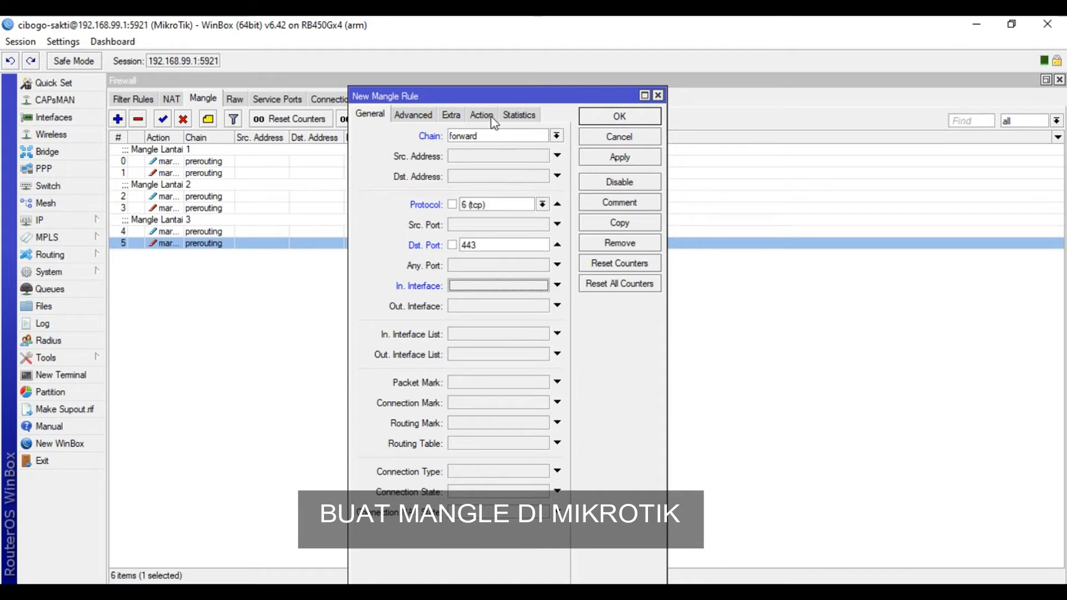
- Make the new TCP mangle rule match the youtube Layer7 protocol
{"action": "left_click", "coordinate": [413, 115]}
{"action": "left_click", "coordinate": [496, 185]}
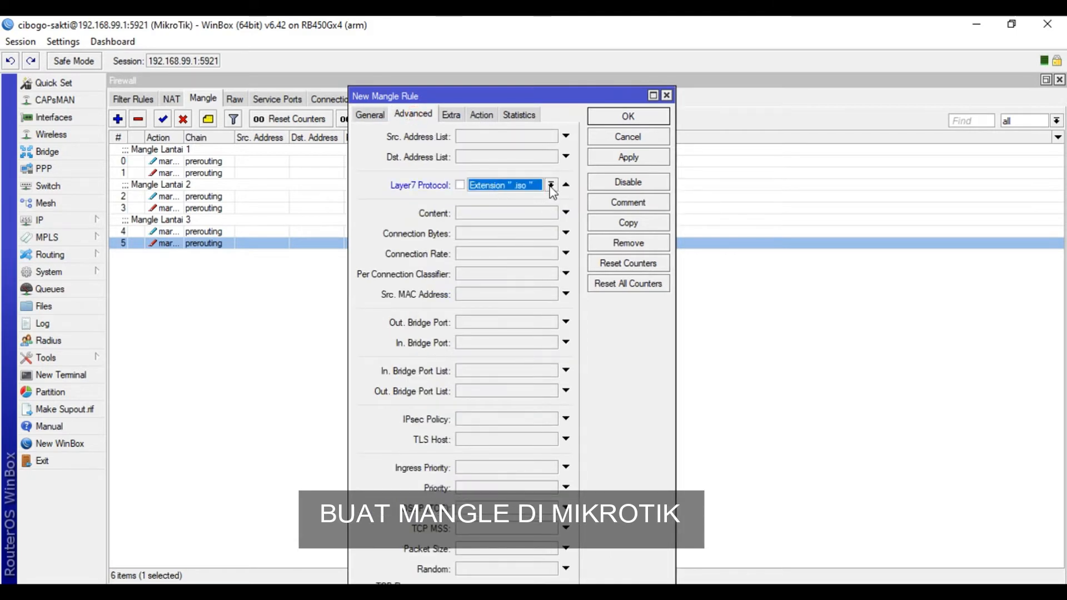
{"action": "left_click", "coordinate": [551, 185]}
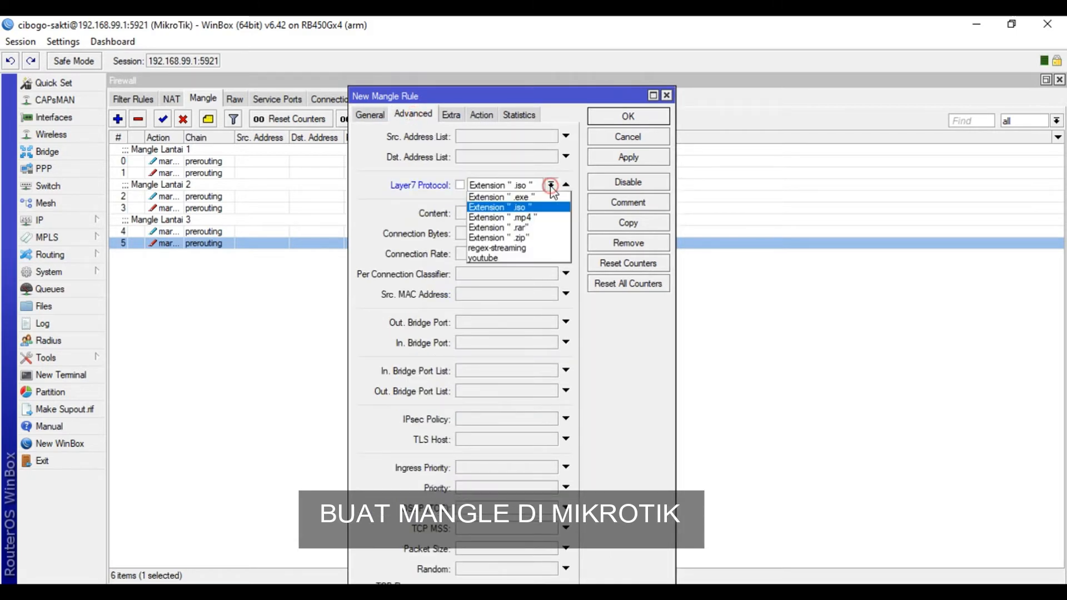
{"action": "left_click", "coordinate": [551, 257]}
- Set the TCP rule's action to mark connection with the new connection mark youtube-conn
{"action": "left_click", "coordinate": [482, 115]}
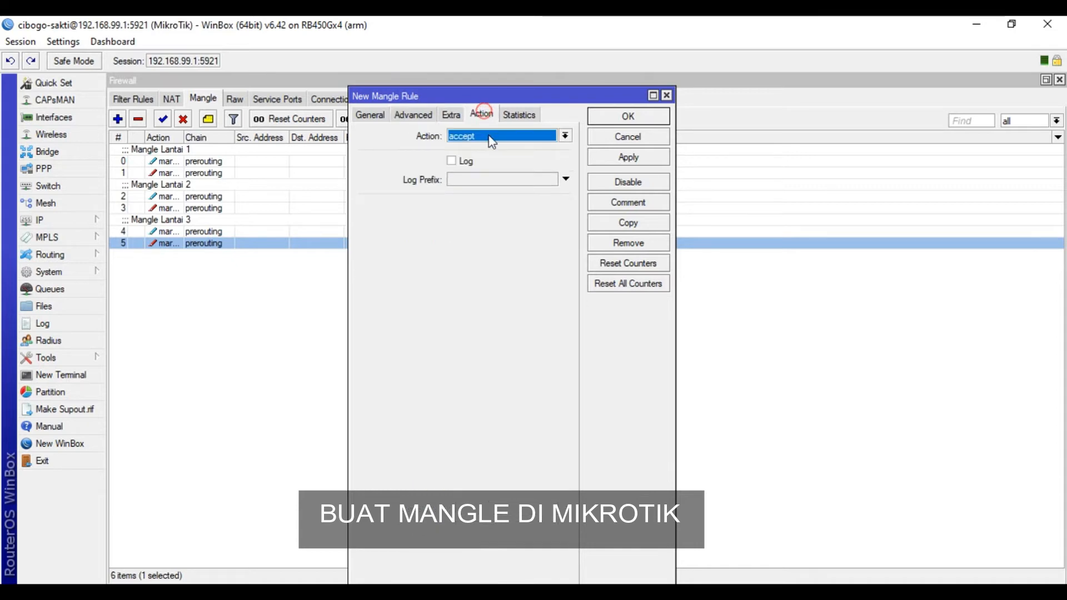
{"action": "left_click", "coordinate": [487, 136]}
{"action": "left_click", "coordinate": [519, 250]}
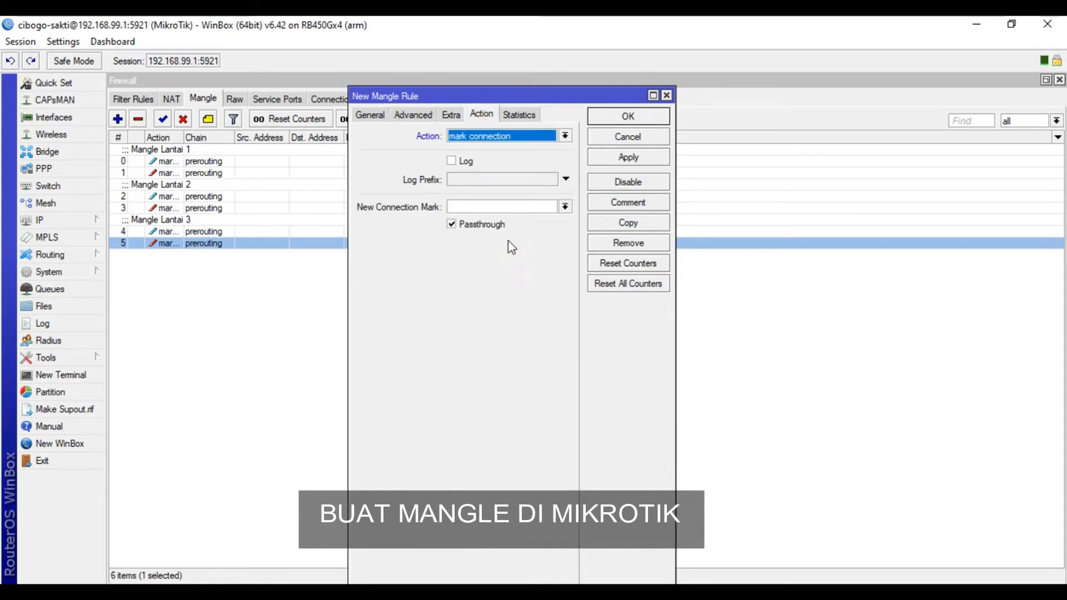
{"action": "left_click", "coordinate": [476, 207]}
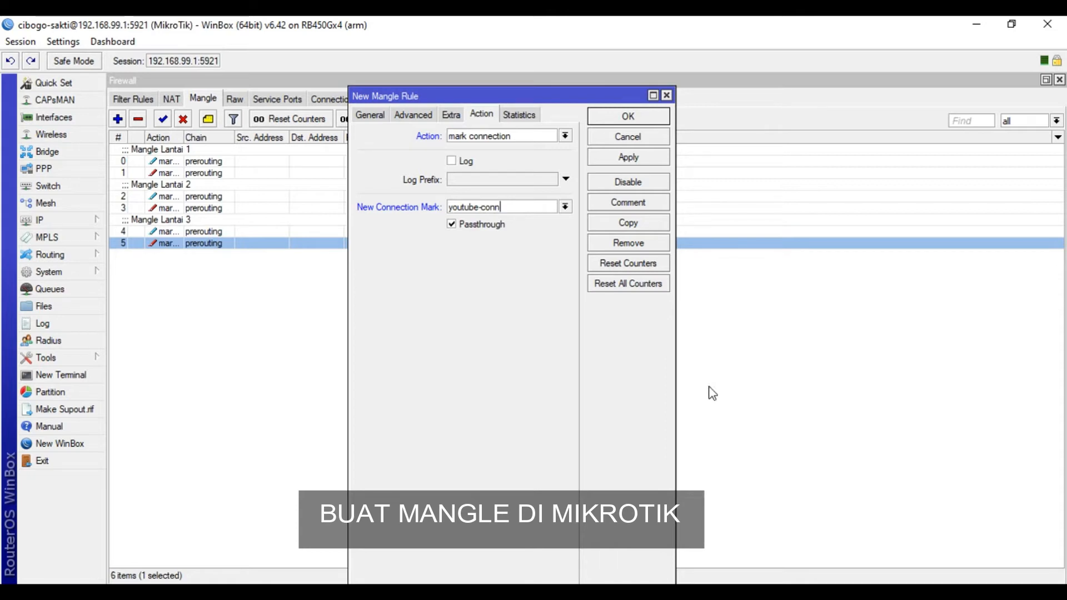
- Save the TCP rule with the comment "Menandai Traffic Youtube" and widen the mangle list's Action and Chain columns
{"action": "left_click", "coordinate": [652, 203]}
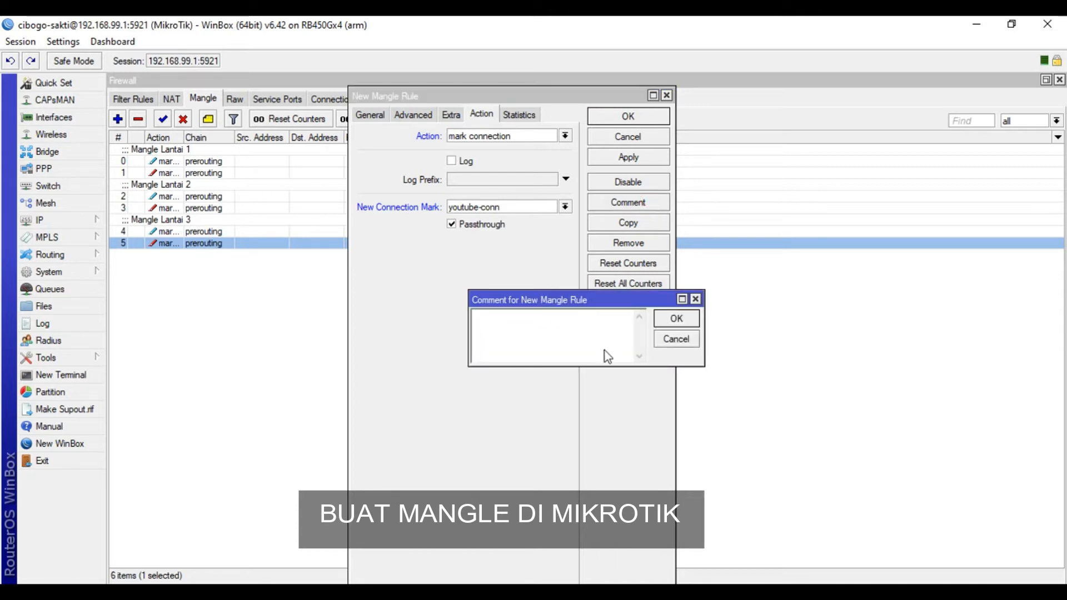
{"action": "type", "text": "Menan"}
{"action": "type", "text": "dai Traffic Youtube"}
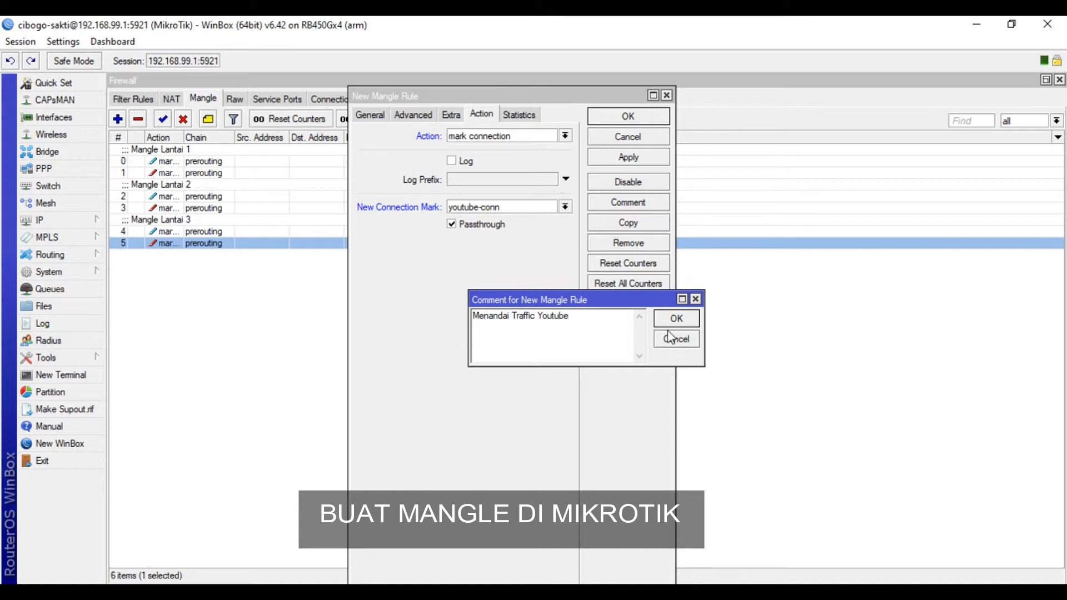
{"action": "left_click", "coordinate": [692, 319]}
{"action": "left_click", "coordinate": [633, 117]}
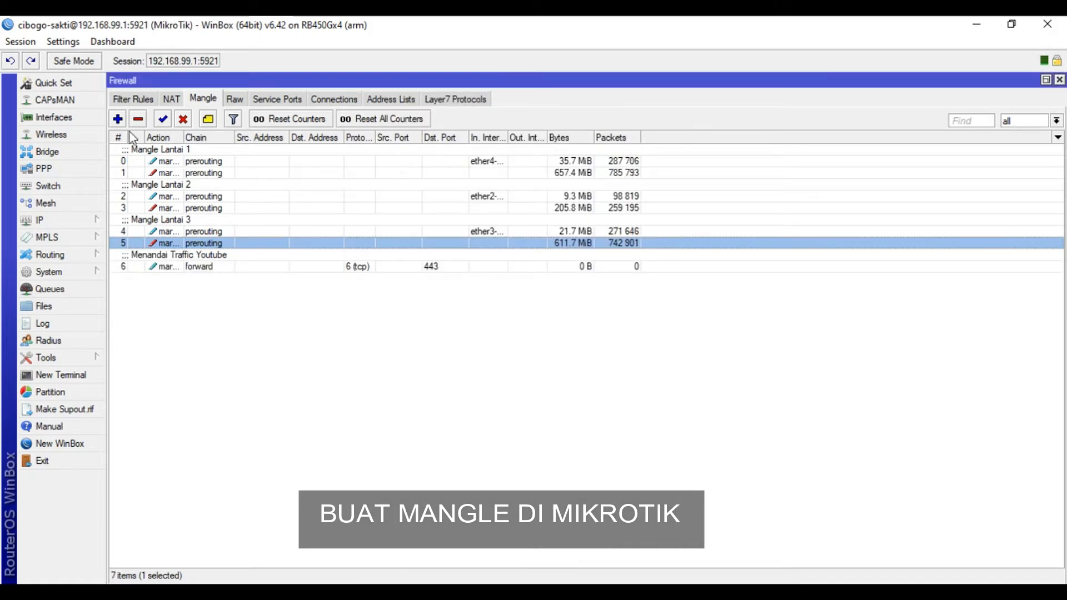
{"action": "left_click_drag", "start_coordinate": [184, 136], "coordinate": [367, 139]}
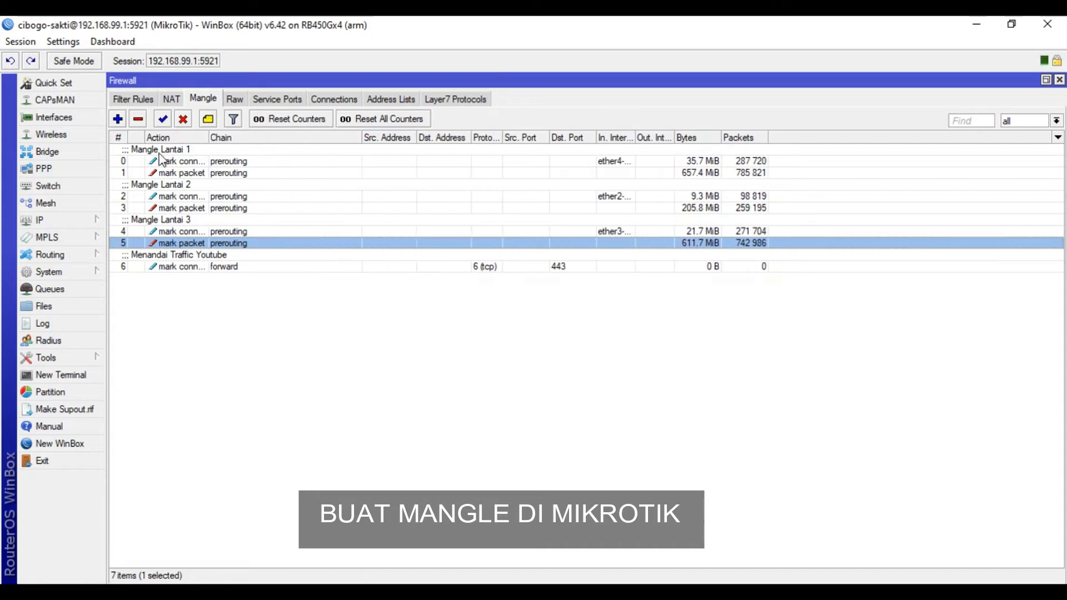
- Start another mangle rule with chain forward, protocol udp and destination port 443
{"action": "left_click", "coordinate": [118, 119]}
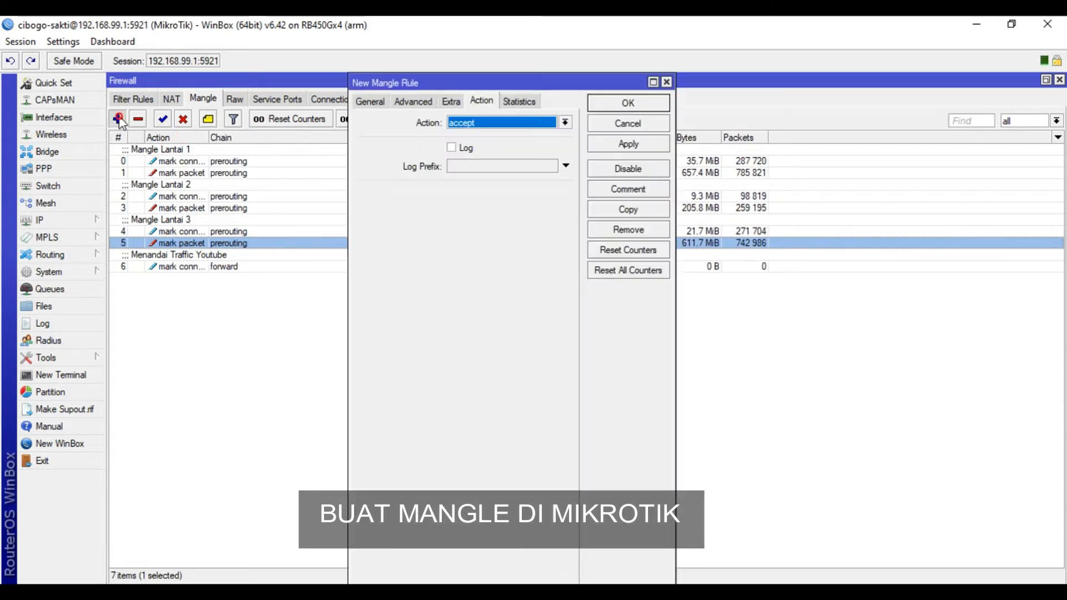
{"action": "left_click", "coordinate": [369, 101]}
{"action": "left_click", "coordinate": [565, 123]}
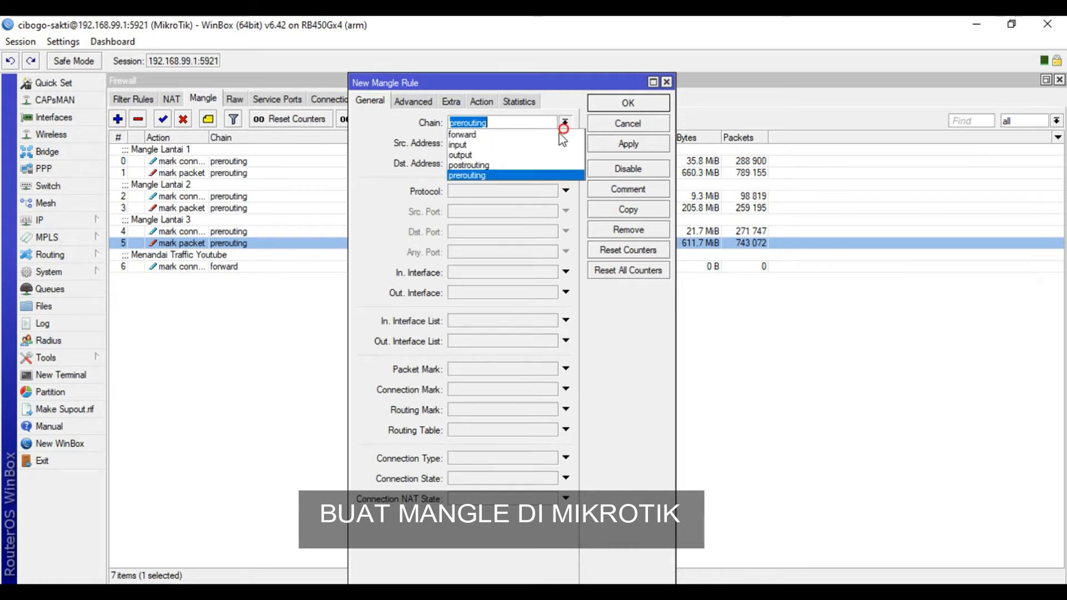
{"action": "left_click", "coordinate": [499, 136]}
{"action": "left_click", "coordinate": [499, 187]}
{"action": "left_click", "coordinate": [551, 192]}
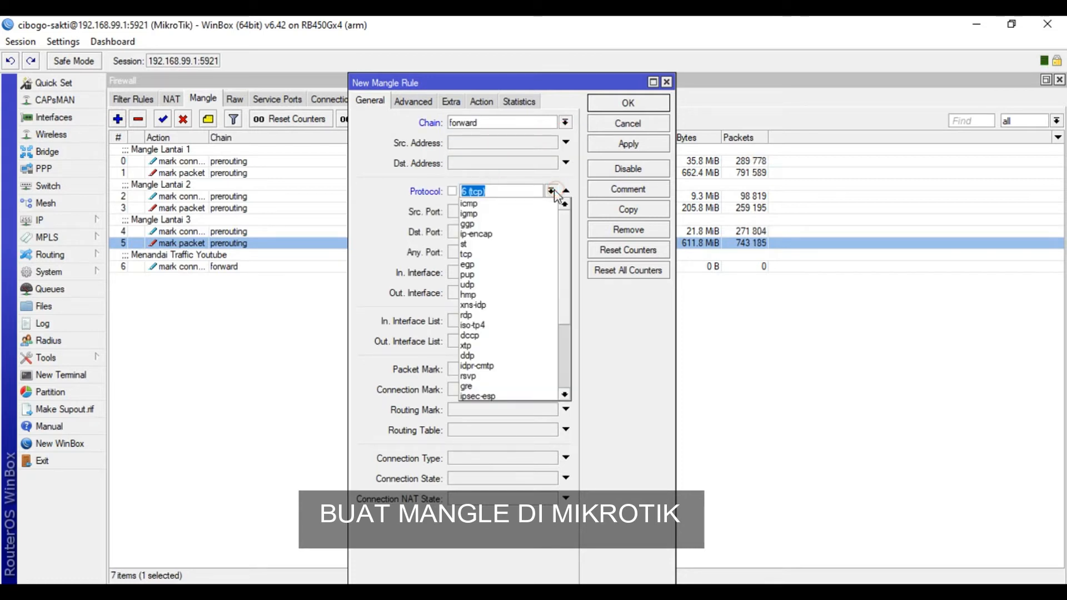
{"action": "left_click", "coordinate": [529, 283]}
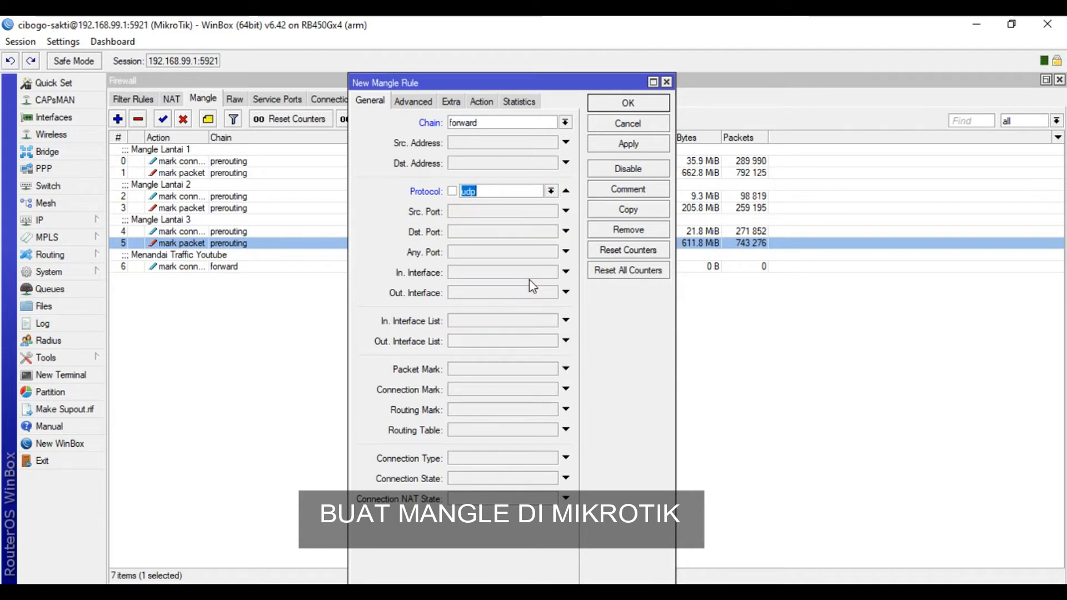
{"action": "left_click", "coordinate": [529, 233]}
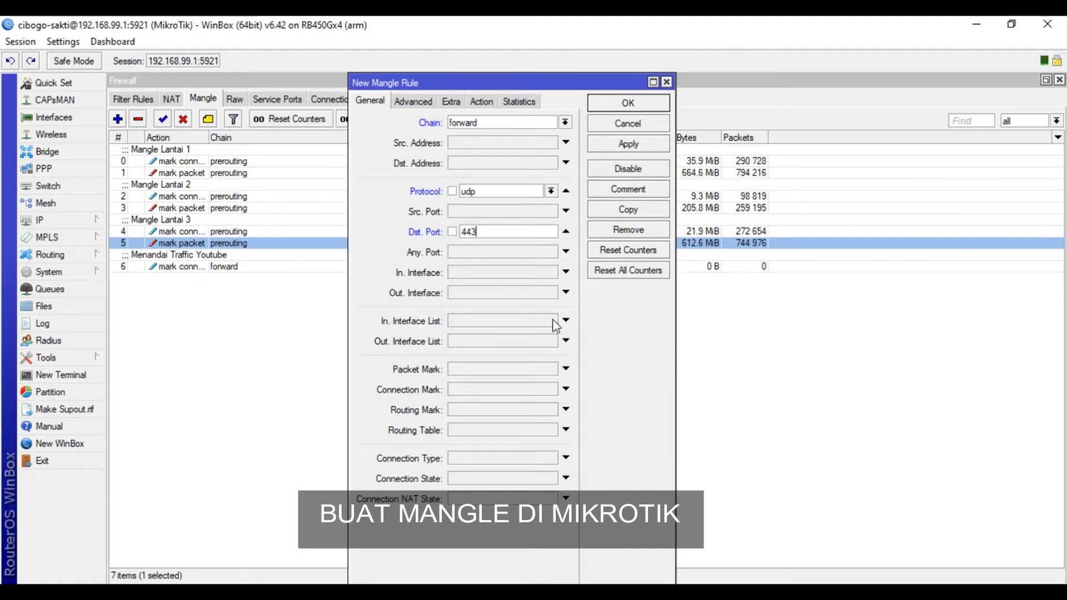
- Make the UDP mangle rule match the youtube Layer7 protocol
{"action": "left_click", "coordinate": [420, 101]}
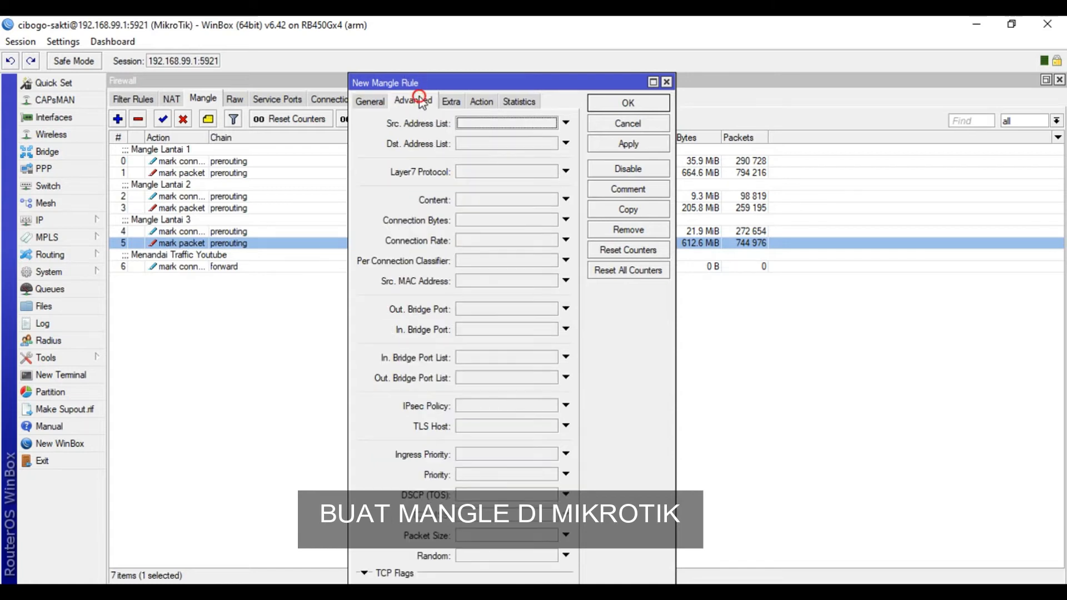
{"action": "left_click", "coordinate": [523, 172]}
{"action": "left_click", "coordinate": [551, 171]}
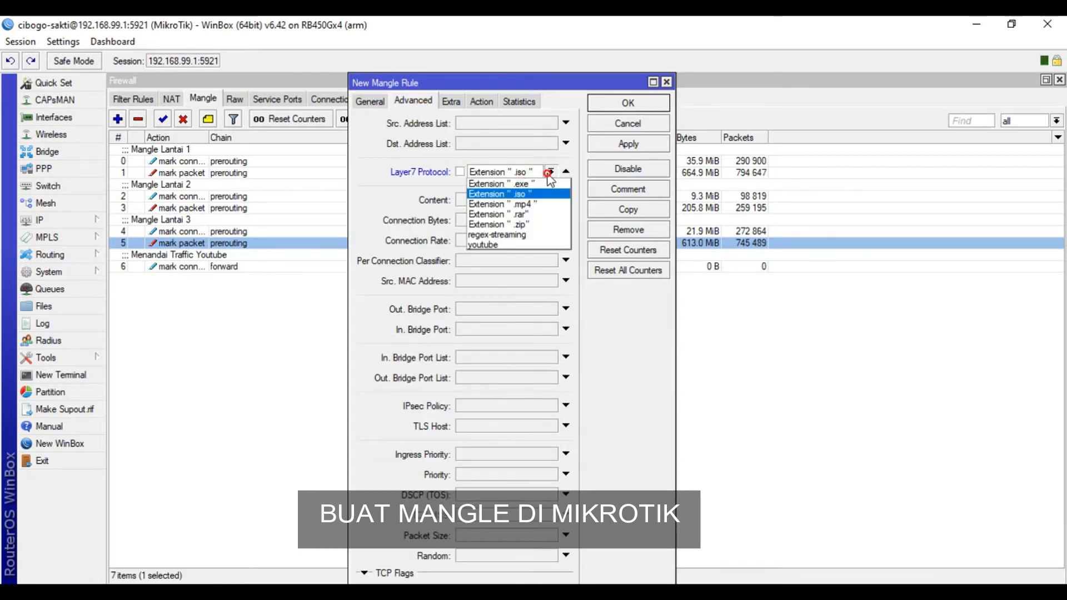
{"action": "left_click", "coordinate": [520, 244]}
- Set the UDP rule's action to mark connection with the existing mark youtube-conn, and save the rule
{"action": "left_click", "coordinate": [482, 101]}
{"action": "left_click", "coordinate": [523, 123]}
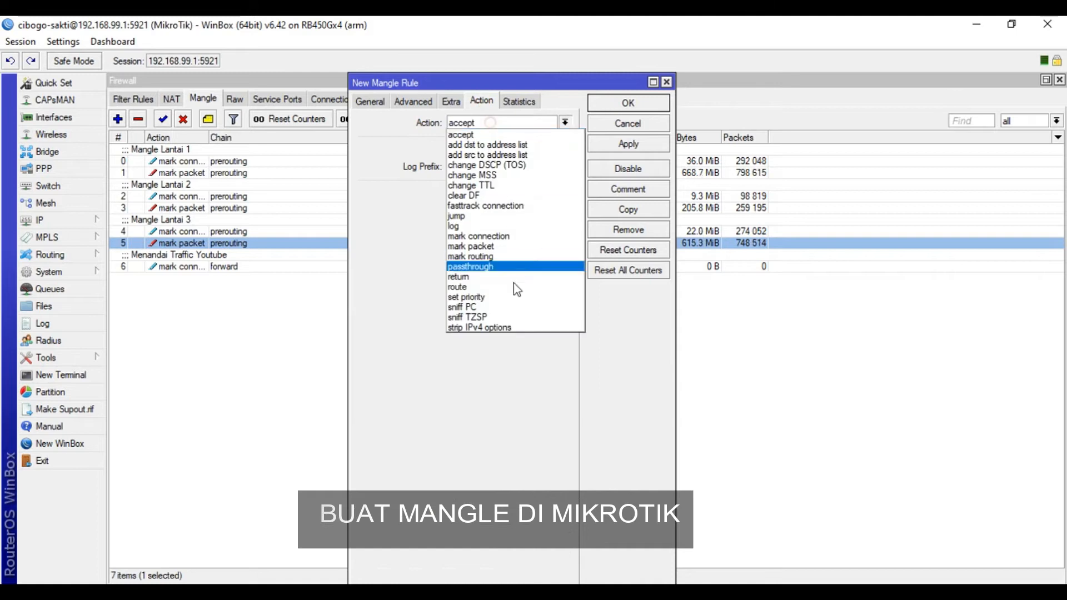
{"action": "left_click", "coordinate": [507, 240]}
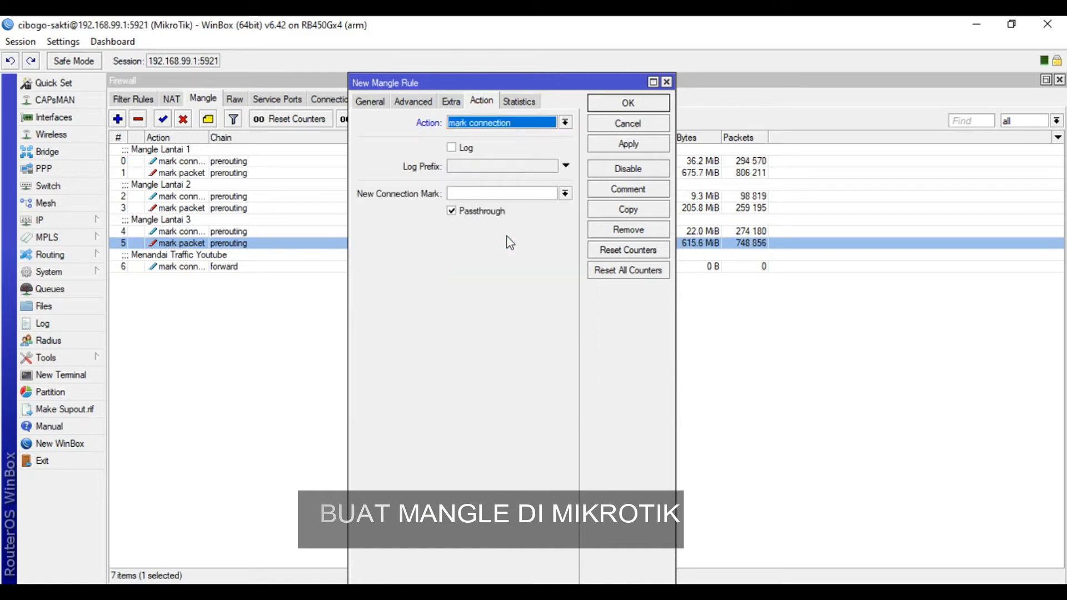
{"action": "left_click", "coordinate": [564, 194]}
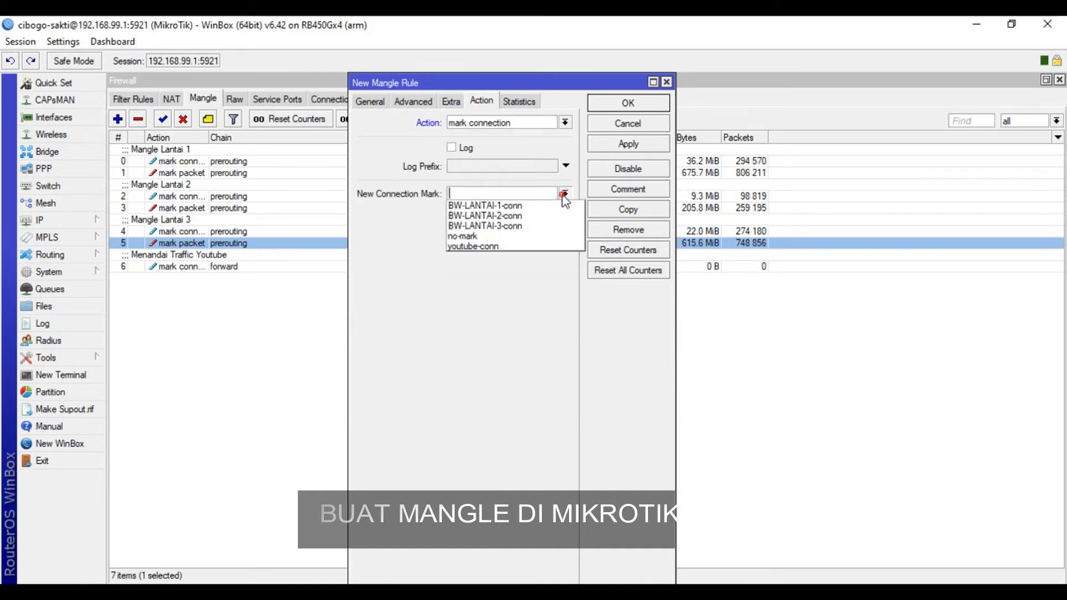
{"action": "left_click", "coordinate": [531, 255]}
{"action": "left_click", "coordinate": [625, 146]}
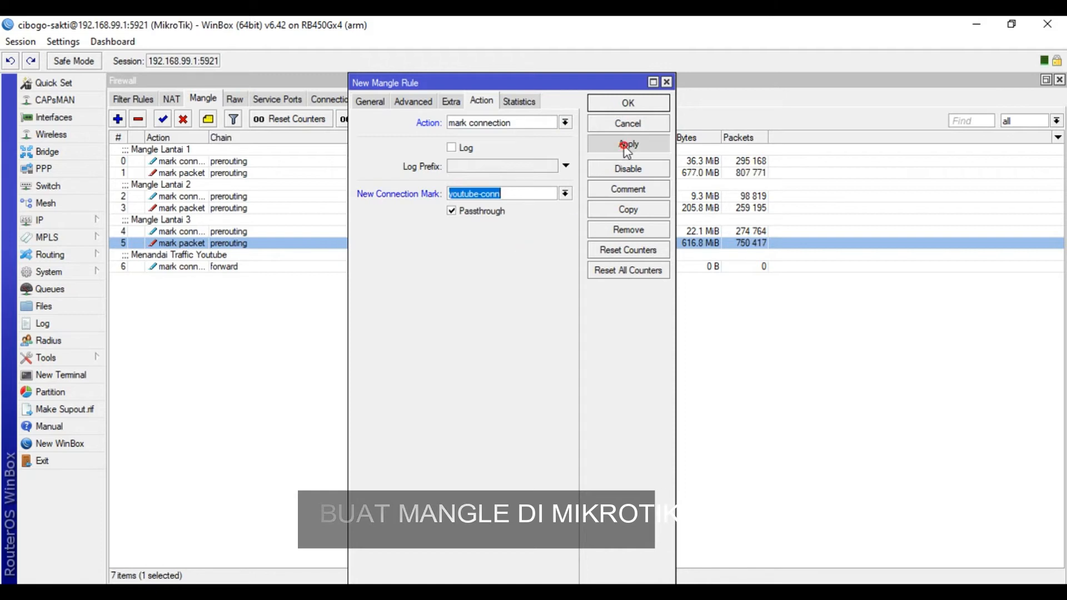
{"action": "left_click", "coordinate": [631, 102]}
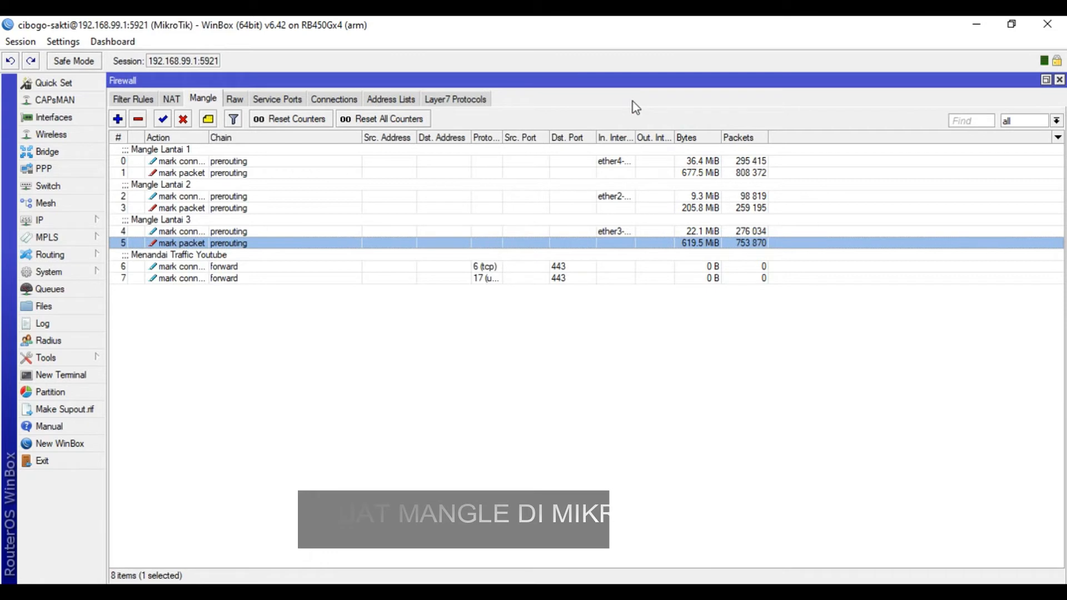
- Start a third mangle rule with chain forward that matches the connection mark youtube-conn
{"action": "left_click", "coordinate": [118, 119]}
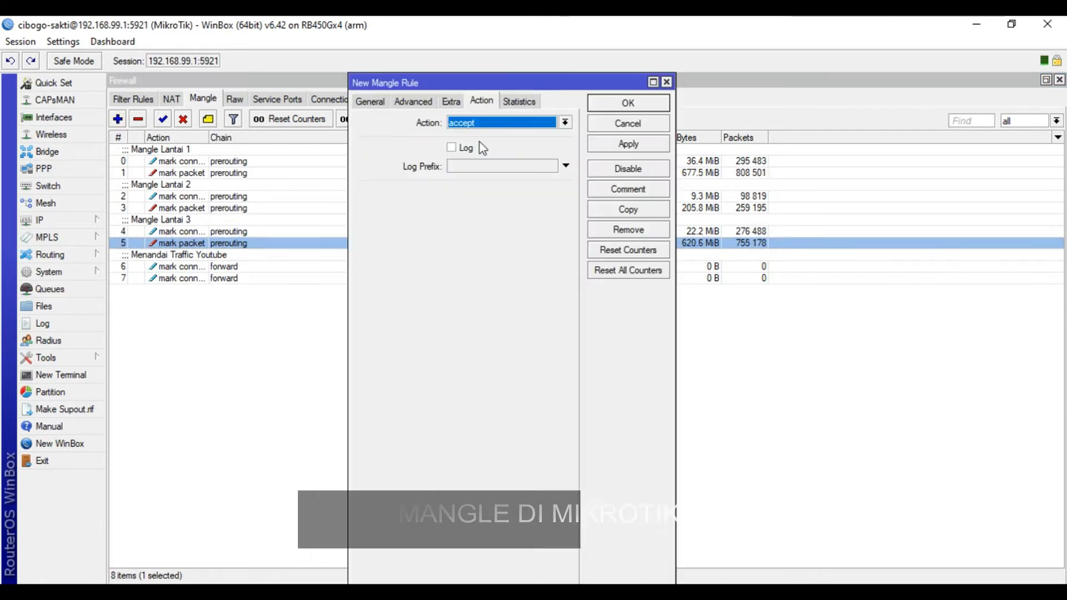
{"action": "left_click", "coordinate": [371, 102]}
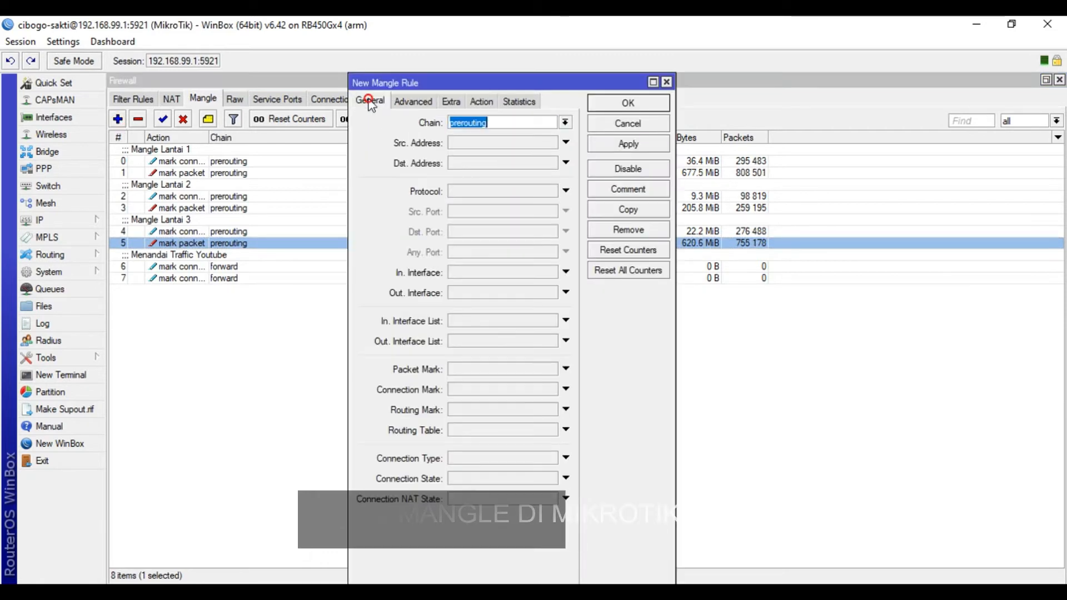
{"action": "left_click", "coordinate": [565, 123]}
{"action": "left_click", "coordinate": [505, 136]}
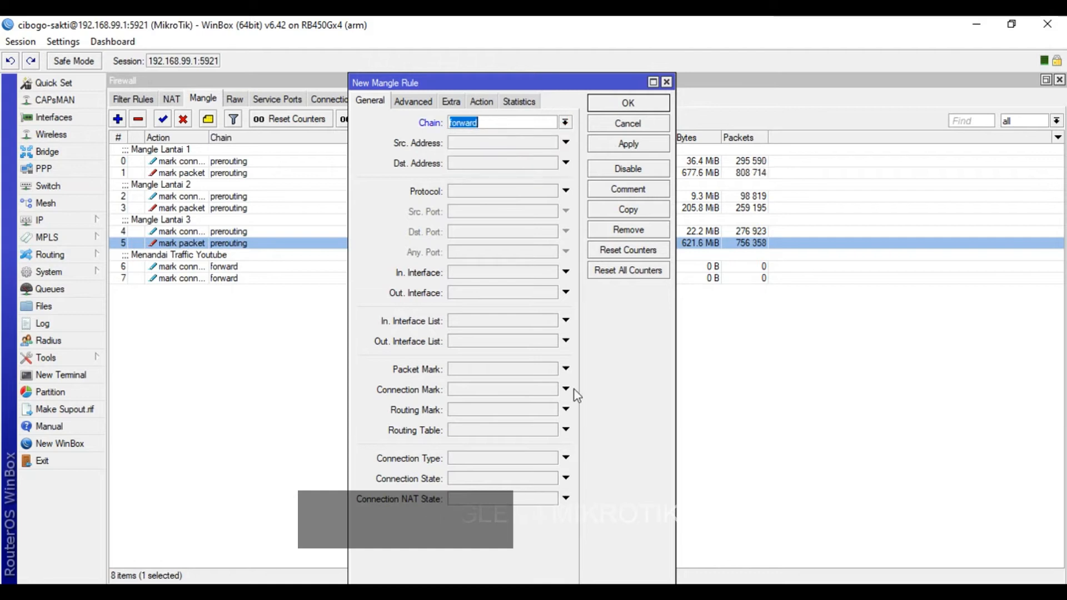
{"action": "left_click", "coordinate": [566, 389]}
{"action": "left_click", "coordinate": [551, 389]}
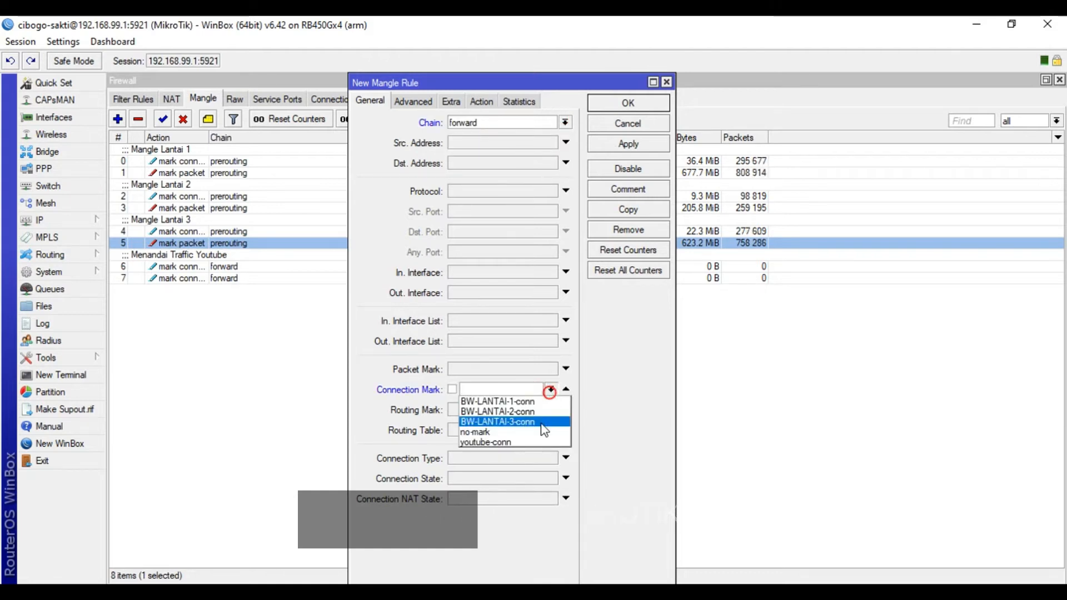
{"action": "left_click", "coordinate": [520, 439]}
- Set the third rule's action to mark packet with new packet mark youtube and passthrough off, and save it
{"action": "left_click", "coordinate": [481, 101]}
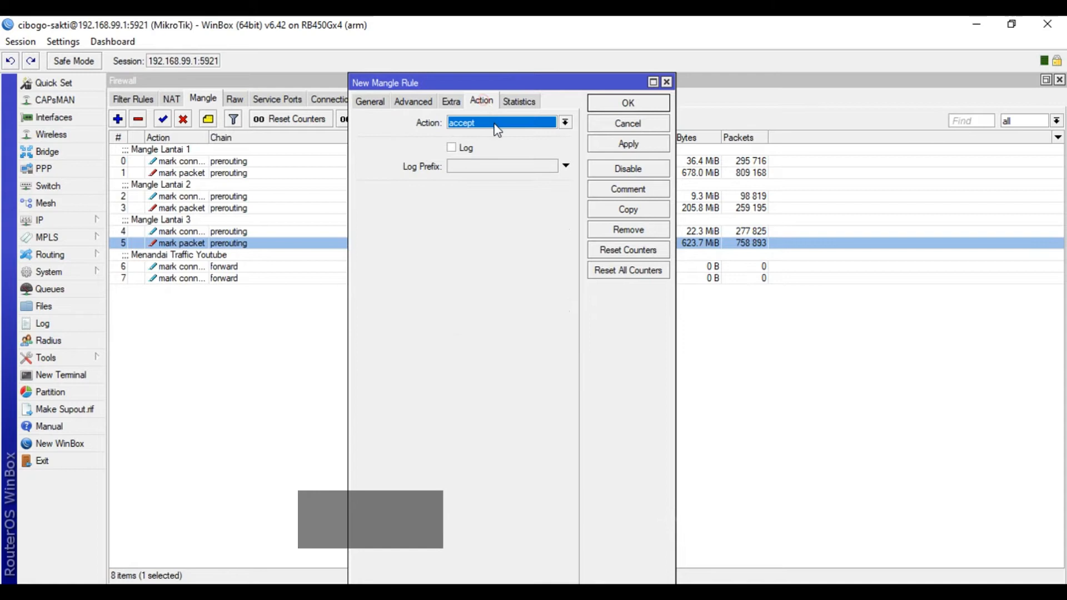
{"action": "left_click", "coordinate": [492, 122]}
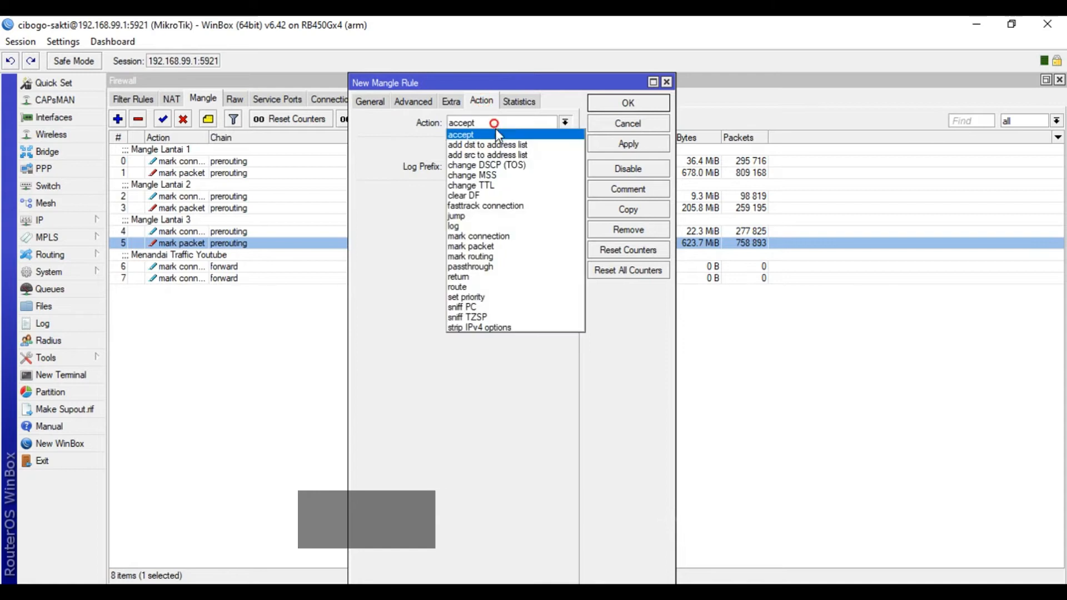
{"action": "left_click", "coordinate": [517, 246]}
{"action": "left_click", "coordinate": [473, 194]}
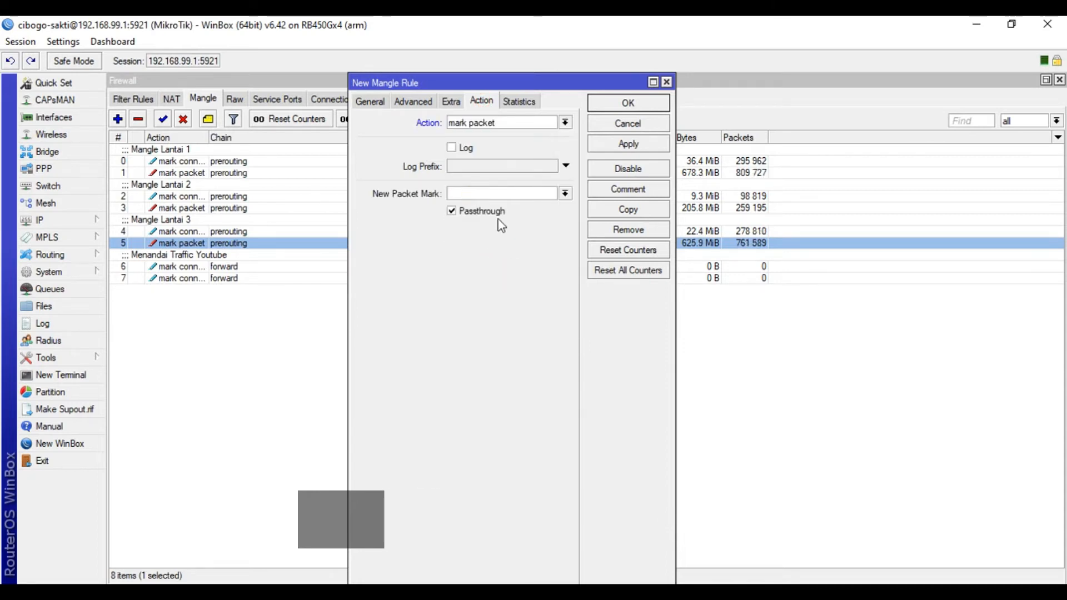
{"action": "type", "text": "yo"}
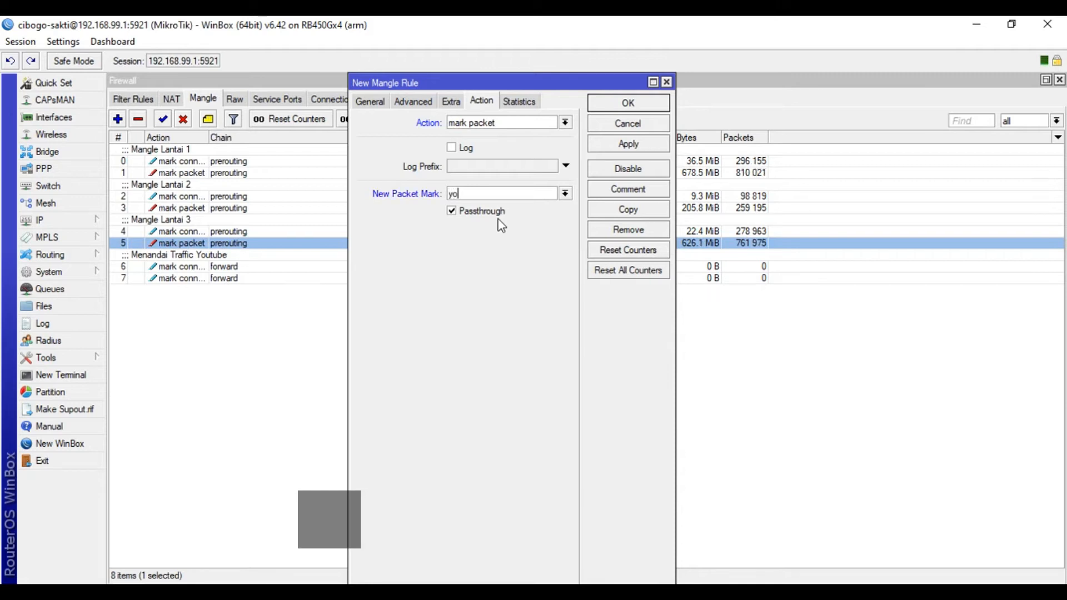
{"action": "type", "text": "utube"}
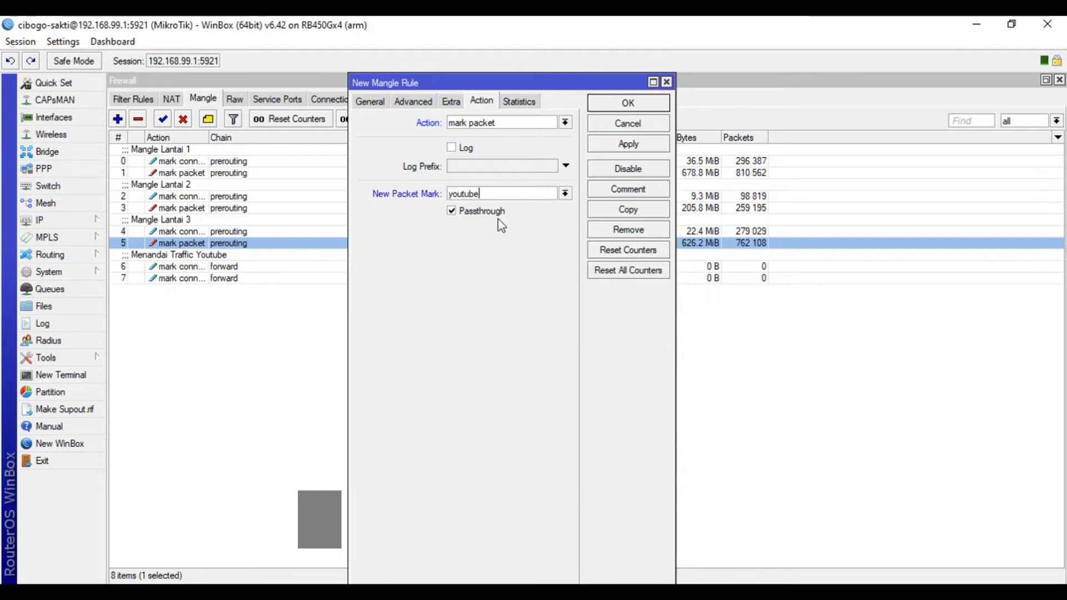
{"action": "left_click", "coordinate": [483, 212]}
{"action": "left_click", "coordinate": [631, 144]}
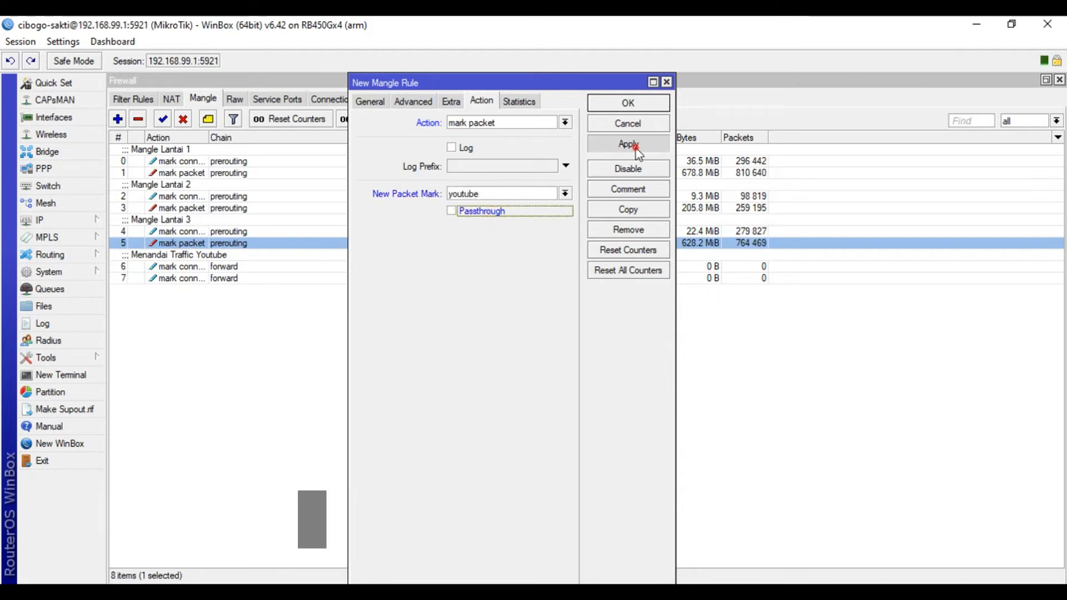
{"action": "left_click", "coordinate": [635, 106]}
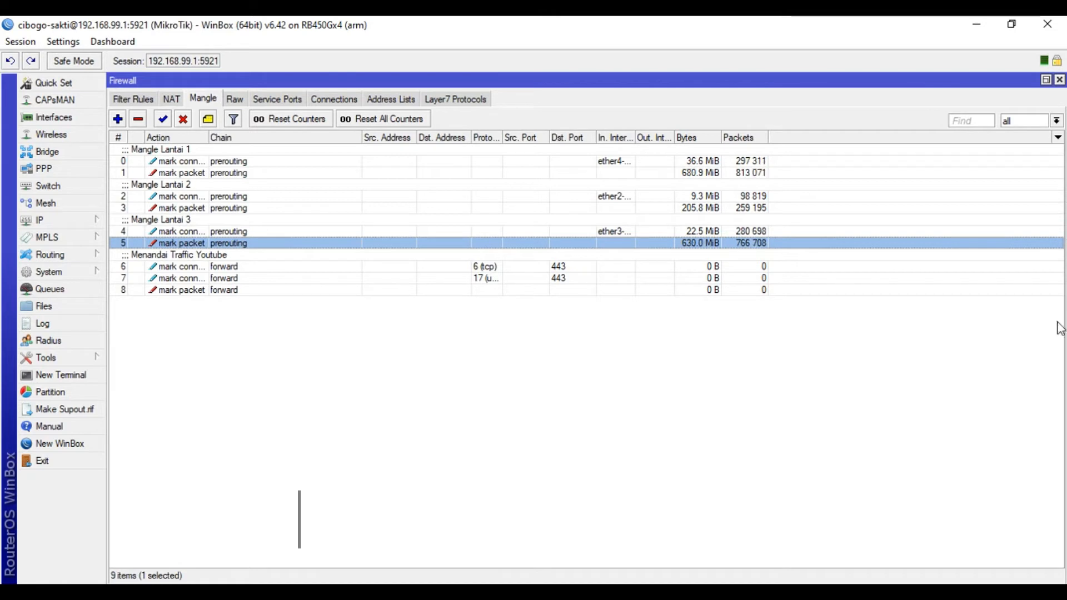
- Move the three YouTube mangle rules together above the Mangle Lantai 1 rules at the start of the list
{"action": "left_click", "coordinate": [243, 270]}
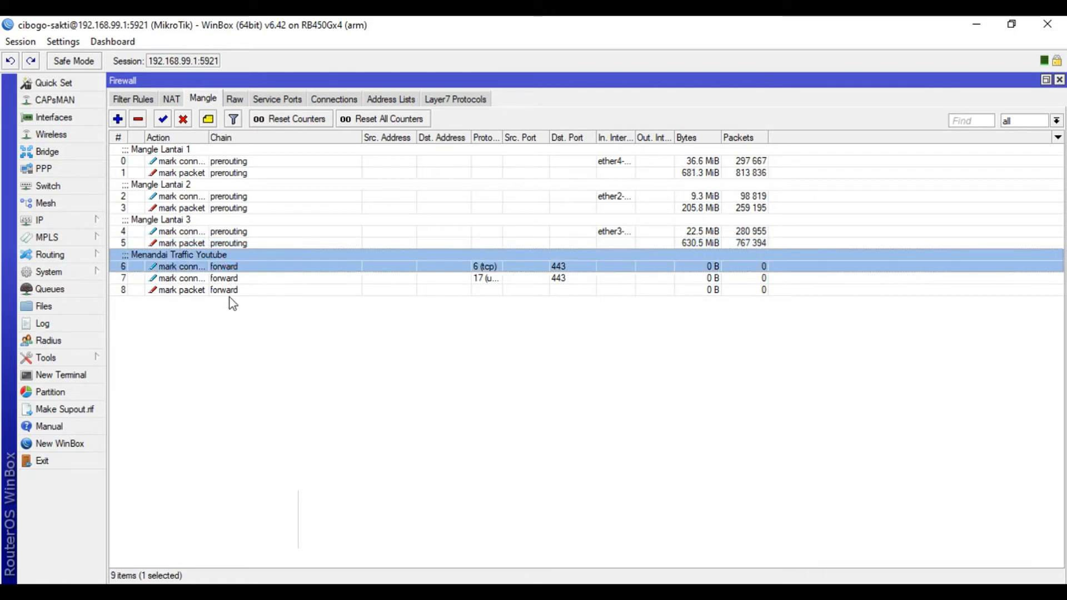
{"action": "left_click", "coordinate": [236, 292], "text": "shift"}
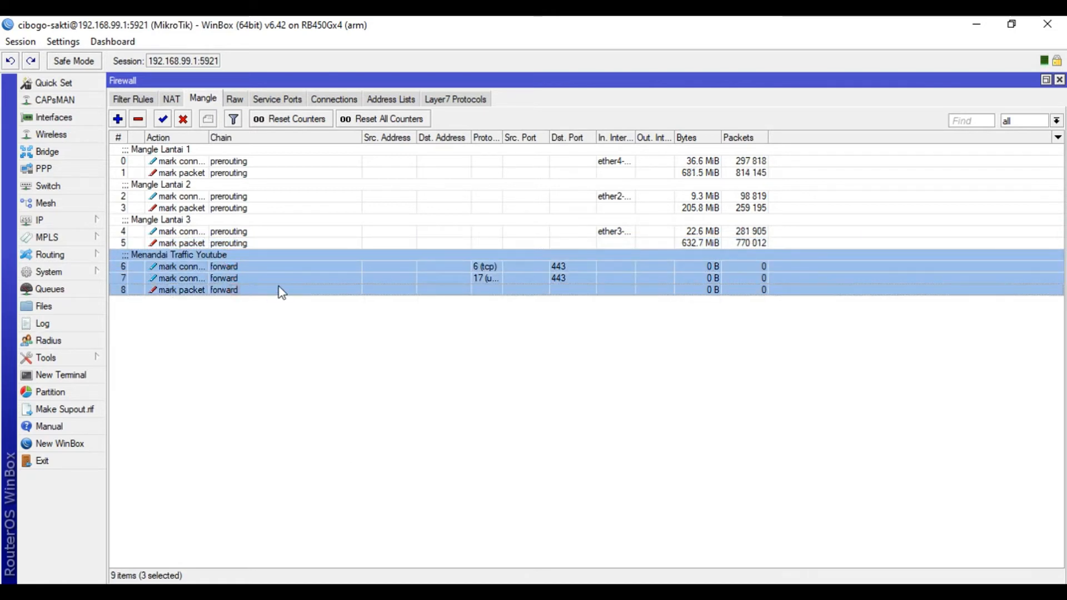
{"action": "left_click_drag", "start_coordinate": [296, 269], "coordinate": [279, 143]}
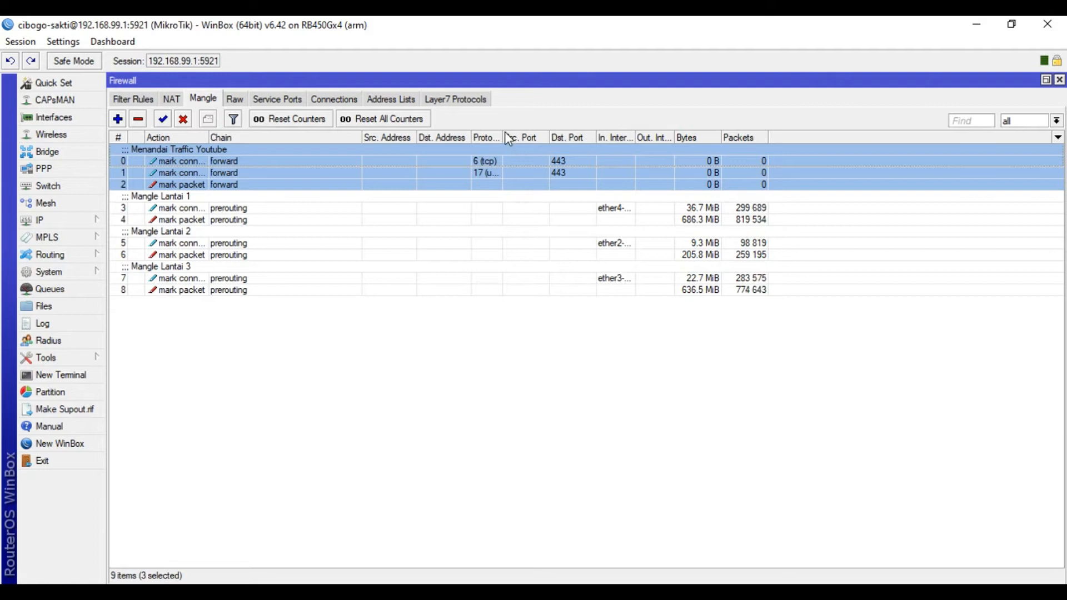
- Widen the Protocol column of the mangle list, and switch to Chrome to load youtube.com in a new tab
{"action": "left_click_drag", "start_coordinate": [503, 137], "coordinate": [545, 137]}
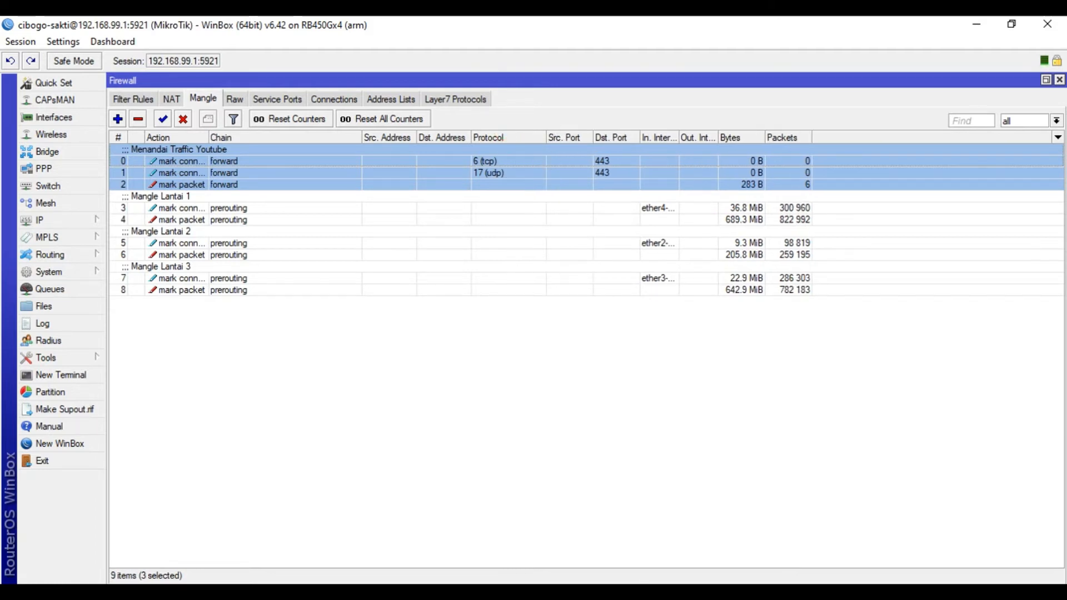
{"action": "left_click", "coordinate": [643, 593]}
{"action": "left_click", "coordinate": [772, 30]}
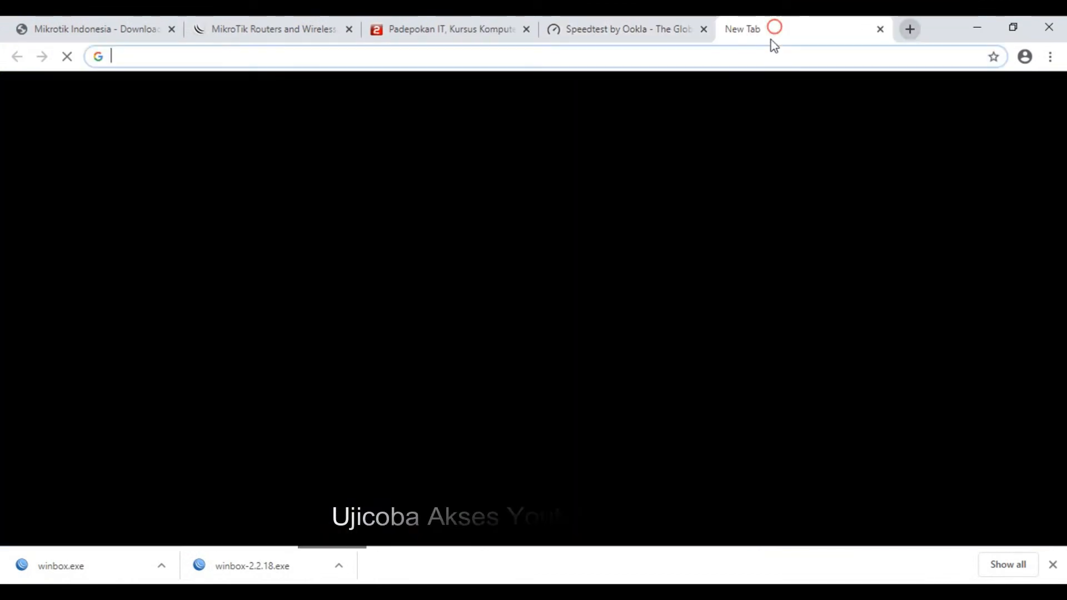
{"action": "type", "text": "youtube.com"}
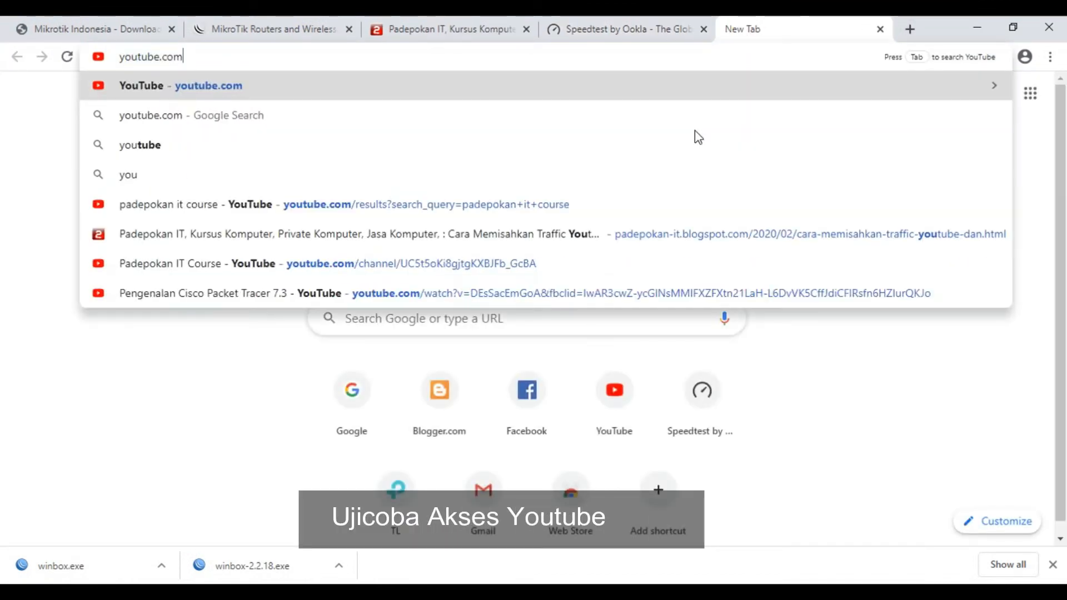
{"action": "key", "text": "Return"}
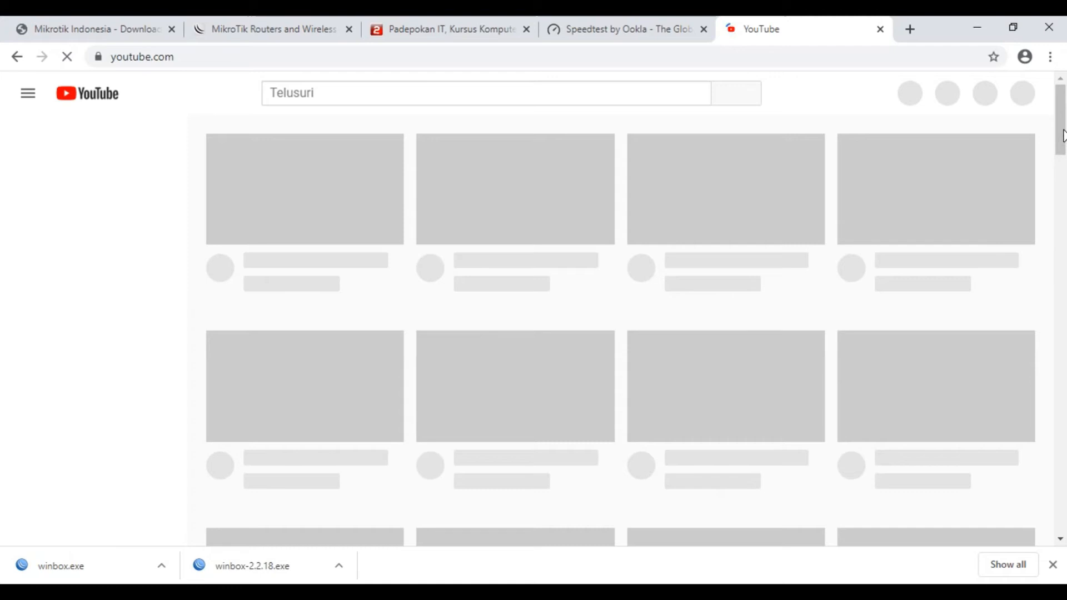
{"action": "scroll", "coordinate": [743, 393], "scroll_direction": "down", "scroll_amount": 2}
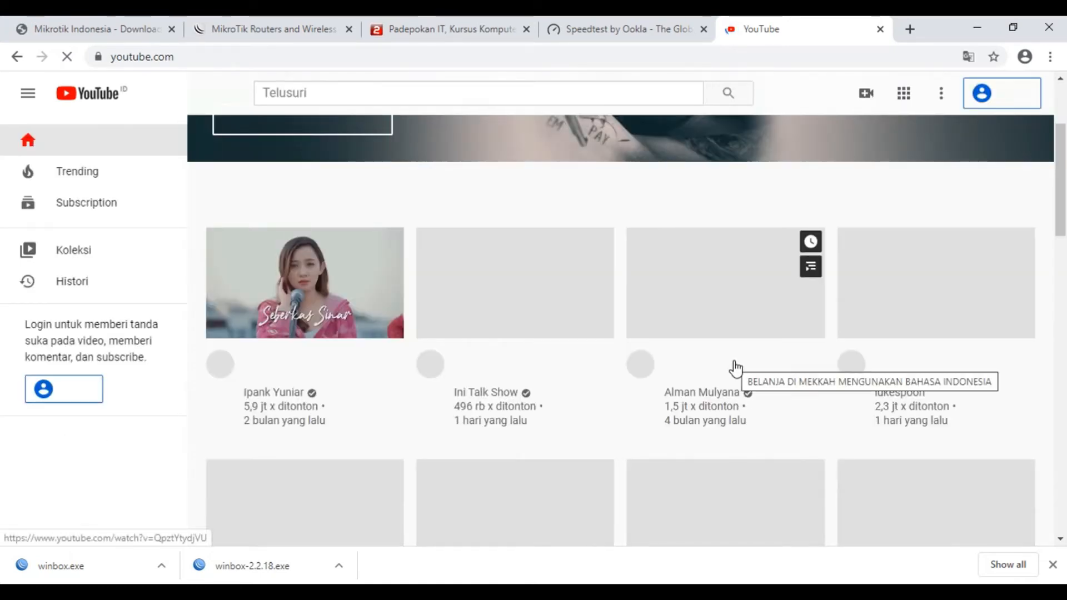
{"action": "scroll", "coordinate": [736, 368], "scroll_direction": "down", "scroll_amount": 4}
{"action": "scroll", "coordinate": [866, 272], "scroll_direction": "up", "scroll_amount": 7}
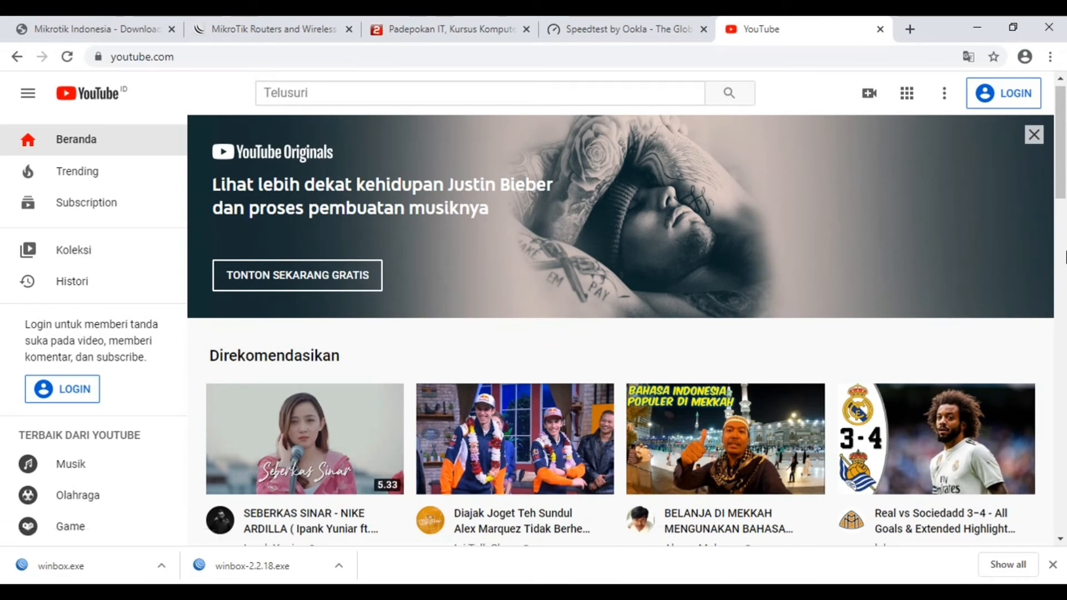
- Search YouTube for "padepokan it course"
{"action": "left_click", "coordinate": [353, 94]}
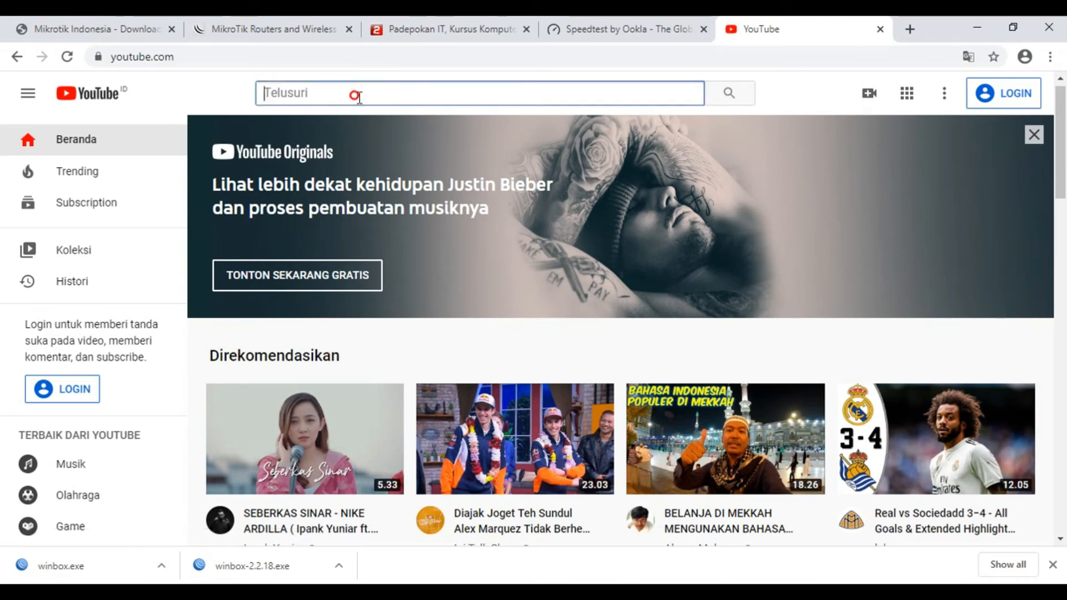
{"action": "type", "text": "p"}
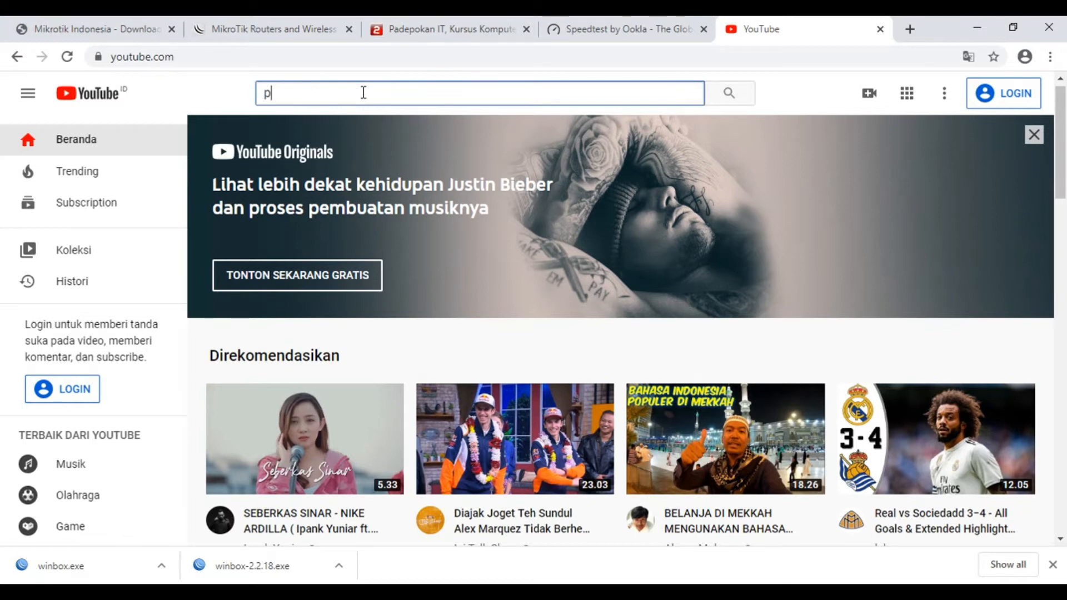
{"action": "type", "text": "adepokan it c"}
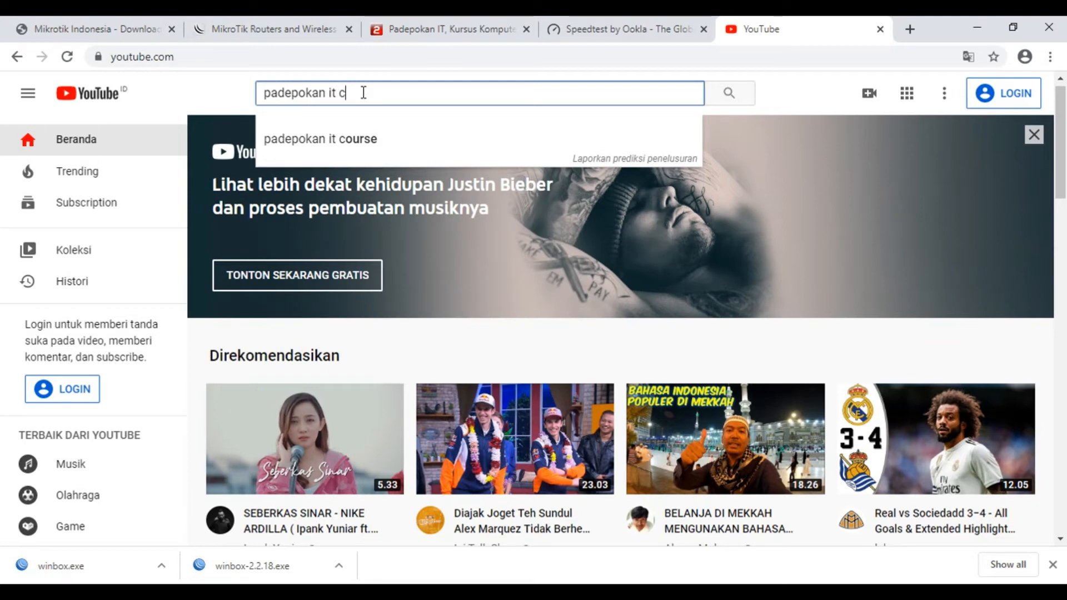
{"action": "type", "text": "ourse"}
{"action": "key", "text": "Return"}
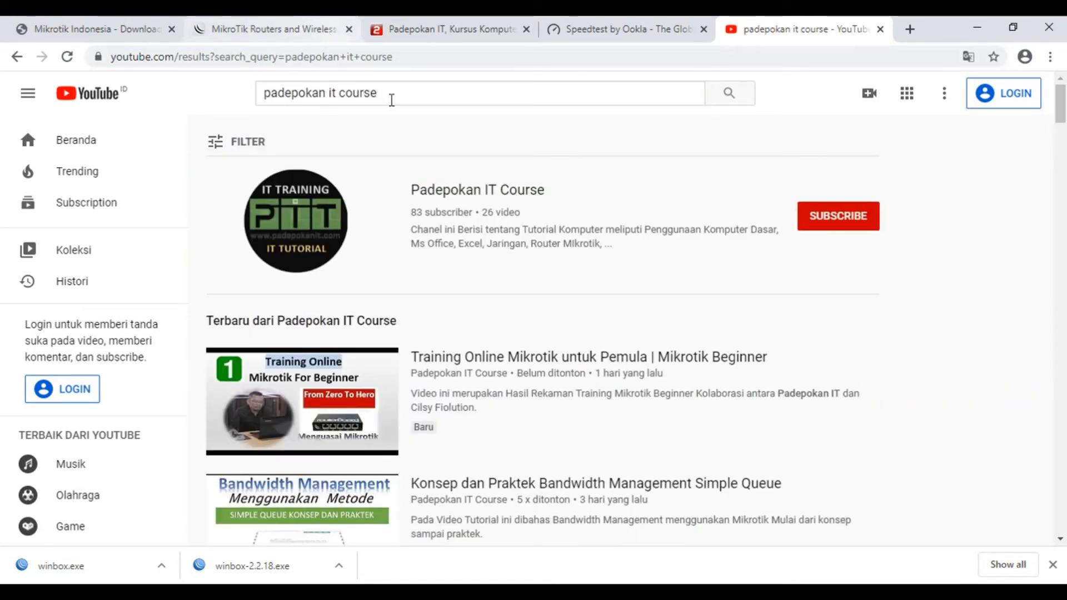
- Open the Padepokan IT Course channel and play its video Konsep dan Praktek Bandwidth Management Simple Queue
{"action": "left_click", "coordinate": [455, 190]}
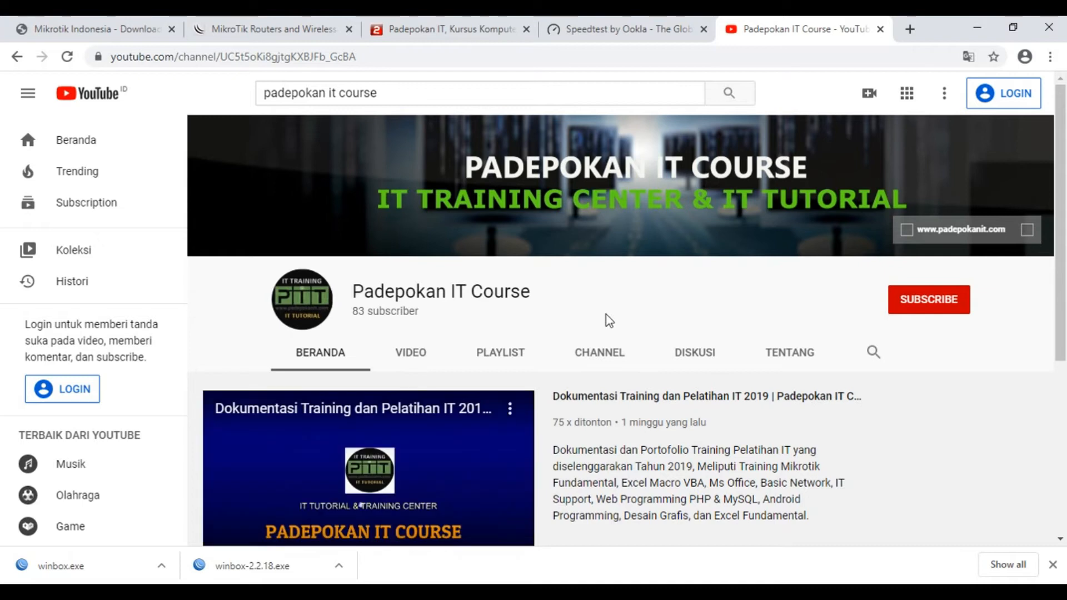
{"action": "scroll", "coordinate": [606, 315], "scroll_direction": "down", "scroll_amount": 3}
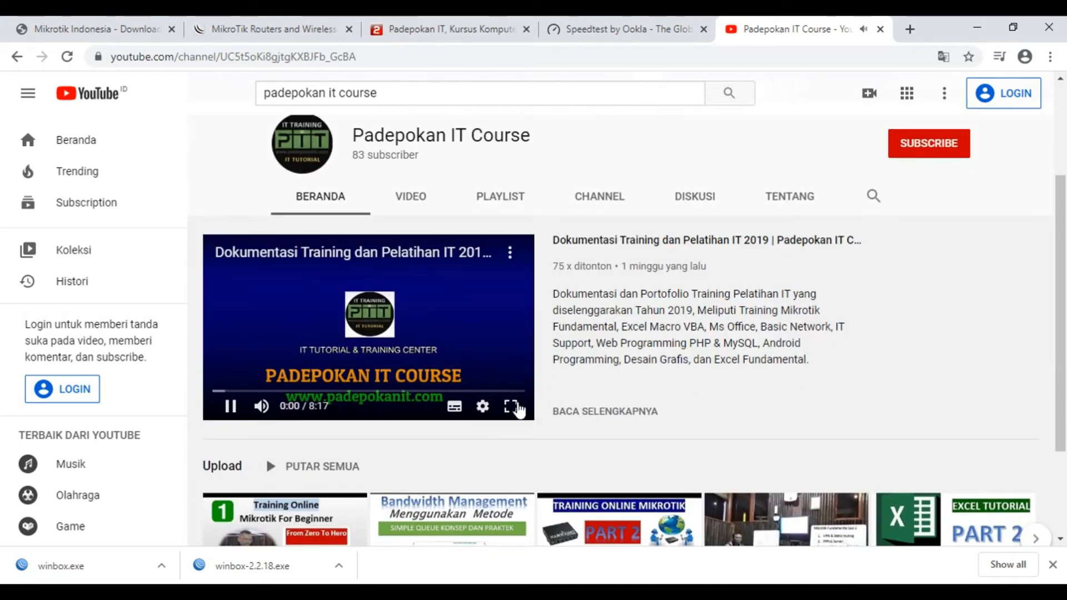
{"action": "scroll", "coordinate": [486, 431], "scroll_direction": "down", "scroll_amount": 3}
{"action": "left_click", "coordinate": [472, 415]}
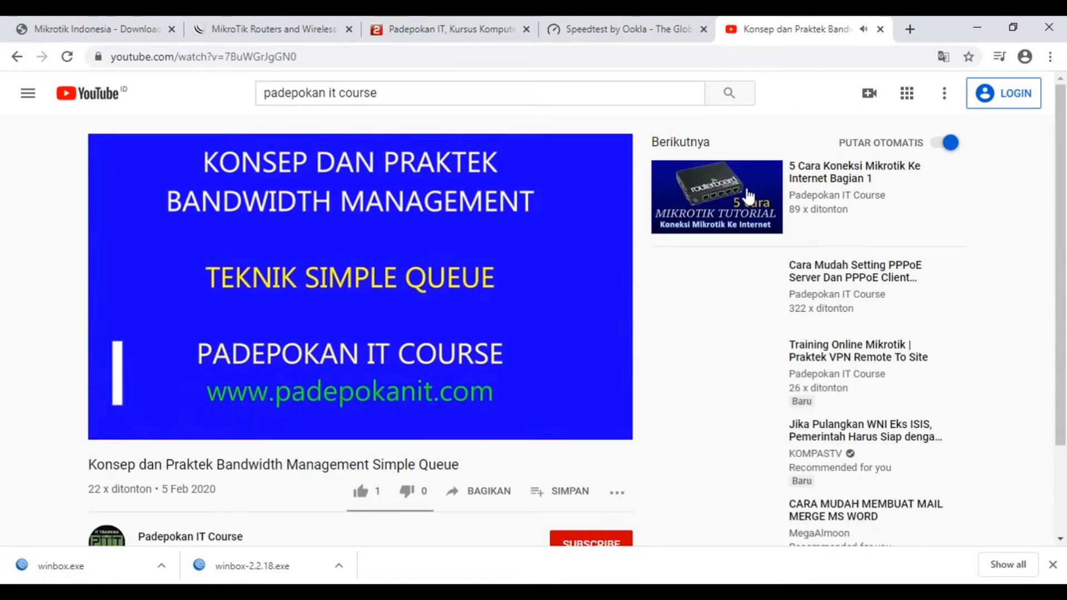
- Switch to the WinBox router session and examine the byte and packet counters of the three YouTube mangle rules
{"action": "left_click", "coordinate": [608, 29]}
{"action": "left_click", "coordinate": [482, 19]}
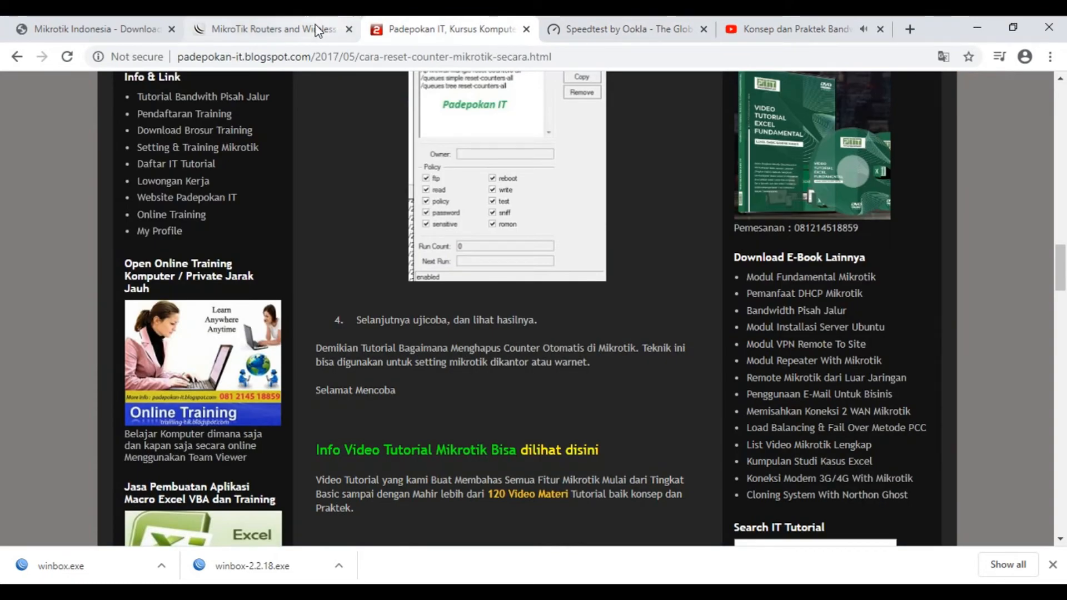
{"action": "mouse_move", "coordinate": [625, 593]}
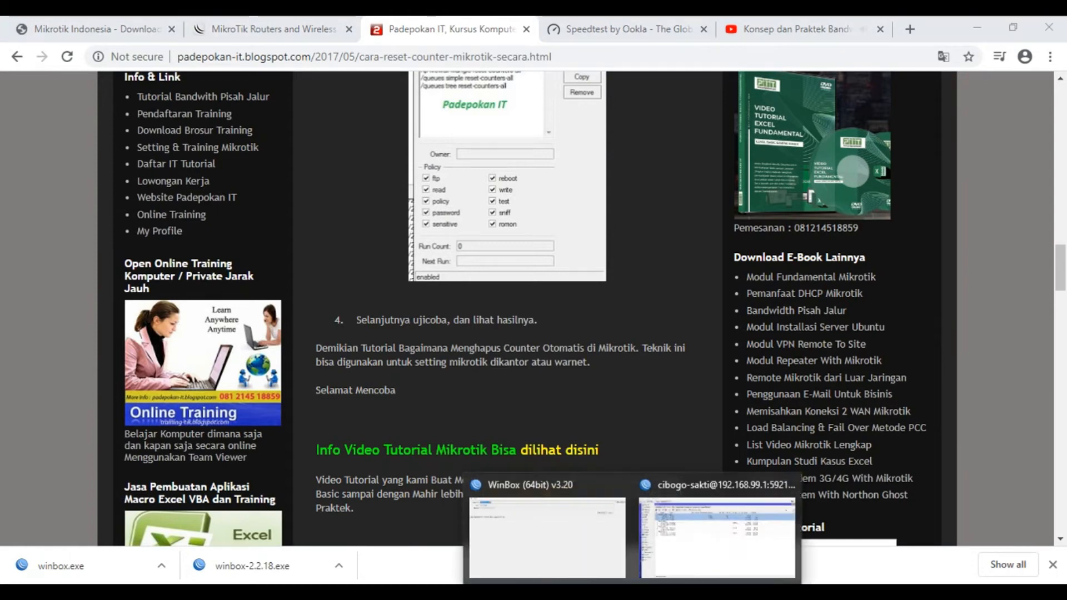
{"action": "left_click", "coordinate": [706, 564]}
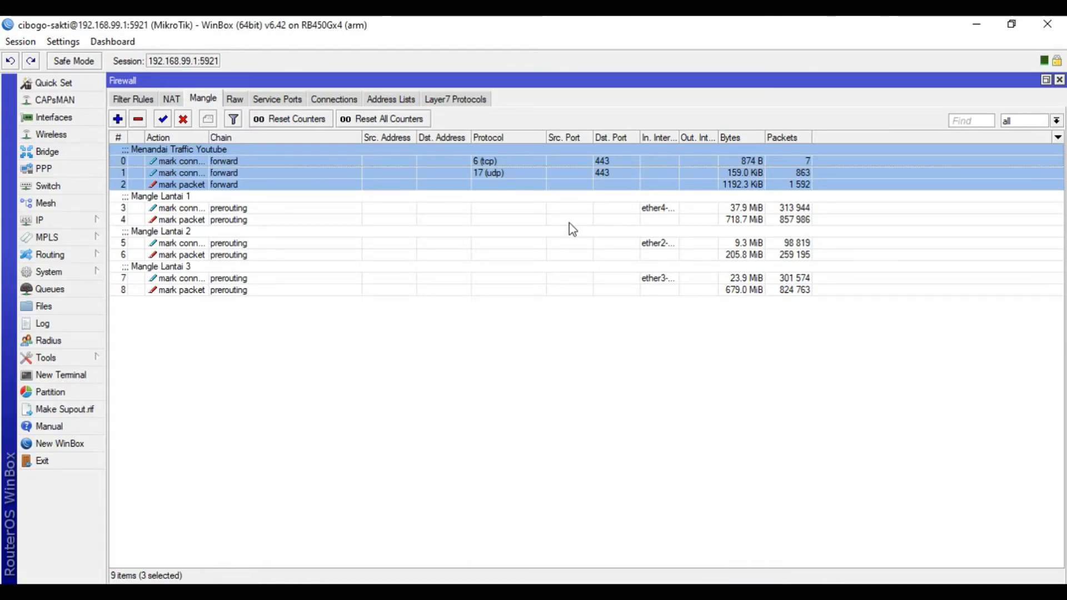
{"action": "left_click", "coordinate": [613, 374]}
{"action": "left_click", "coordinate": [740, 185]}
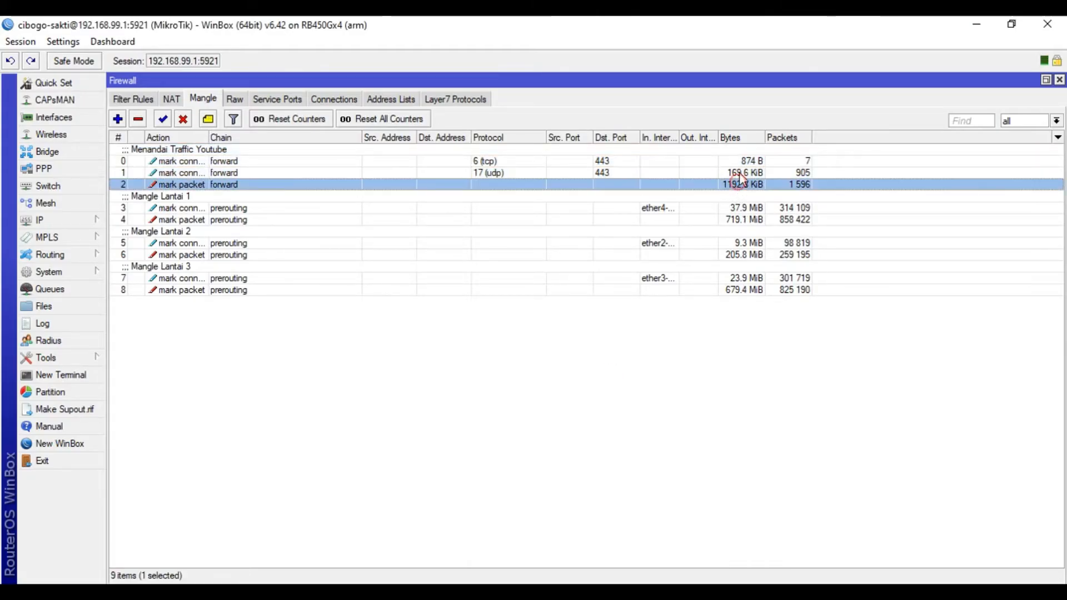
{"action": "left_click", "coordinate": [740, 174]}
{"action": "left_click", "coordinate": [740, 160]}
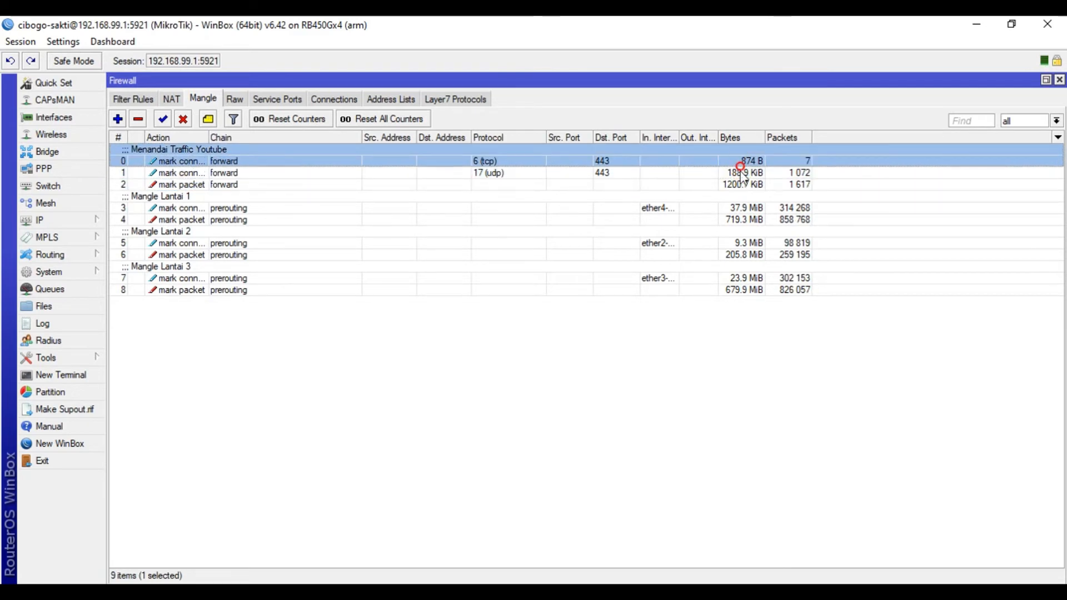
{"action": "left_click", "coordinate": [741, 174]}
{"action": "left_click", "coordinate": [742, 184]}
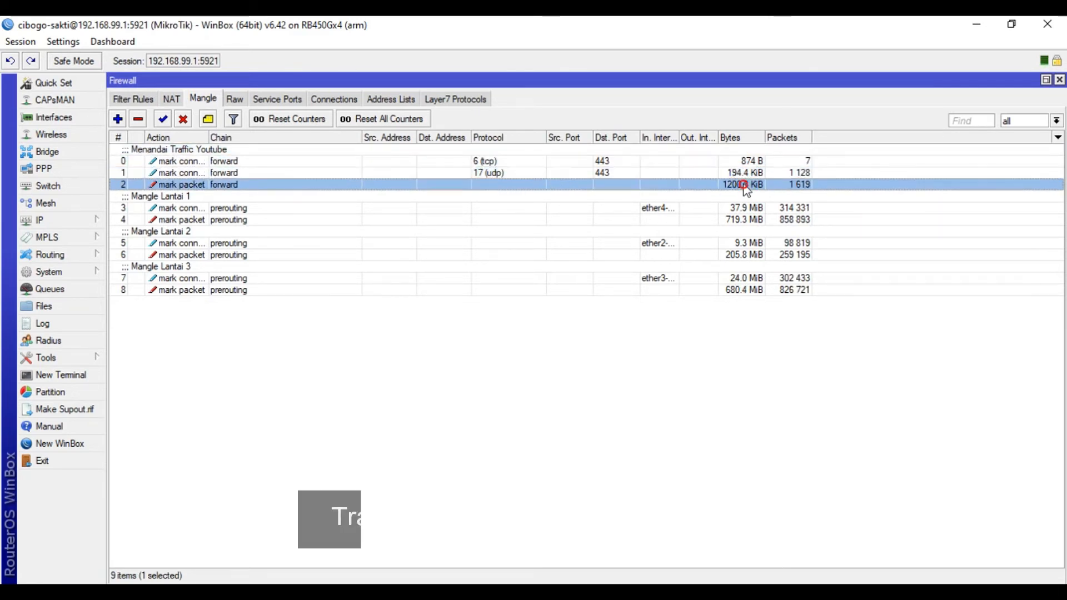
{"action": "left_click", "coordinate": [745, 160]}
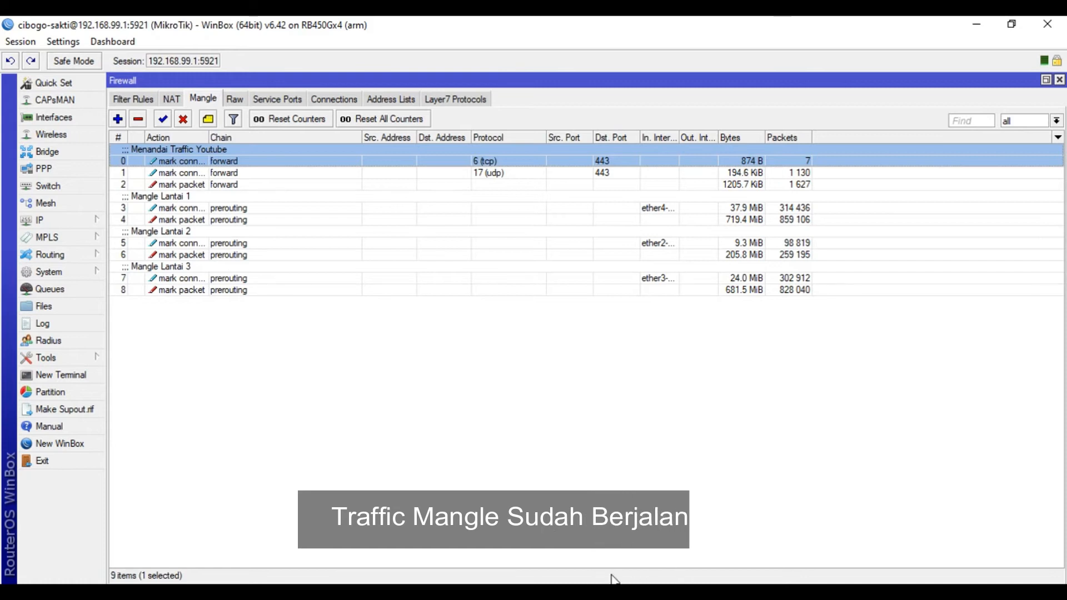
- Switch back to the YouTube video in Chrome, look over its page, and close its tab
{"action": "key", "text": "alt+Tab"}
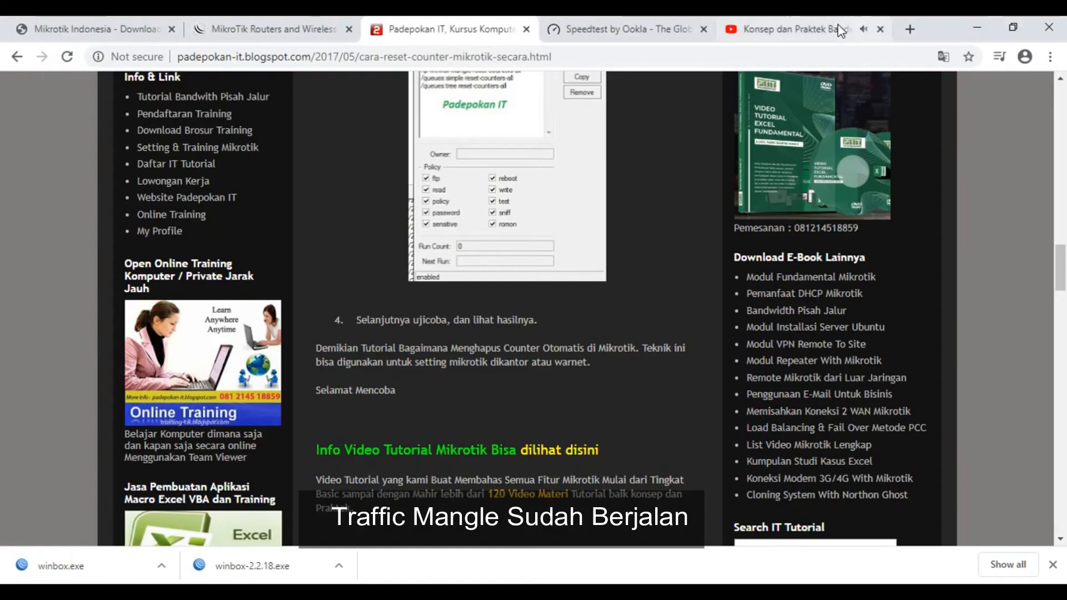
{"action": "left_click", "coordinate": [799, 26]}
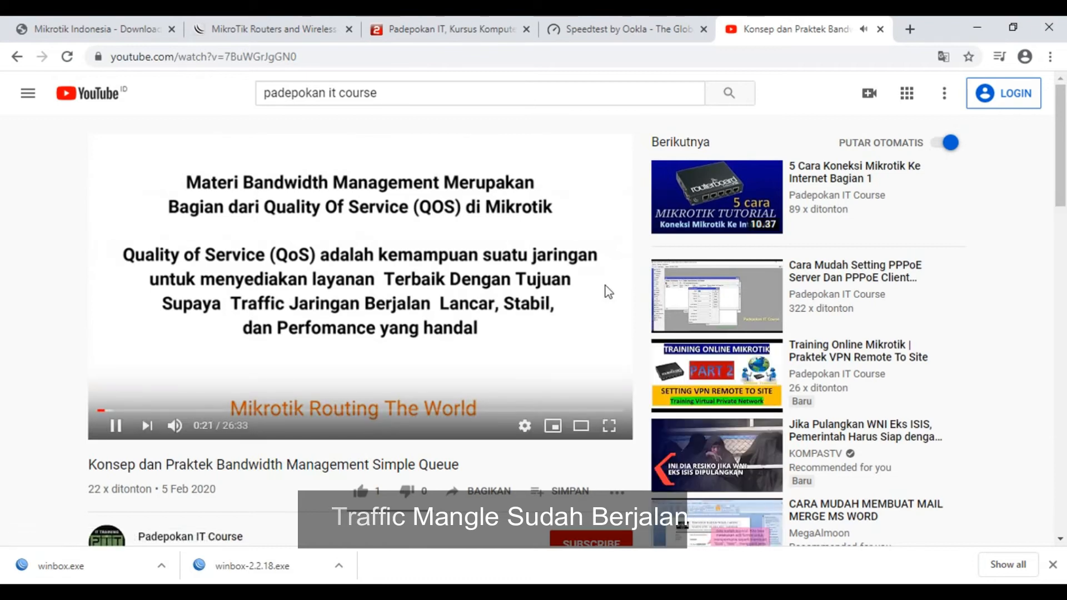
{"action": "scroll", "coordinate": [543, 224], "scroll_direction": "down", "scroll_amount": 3}
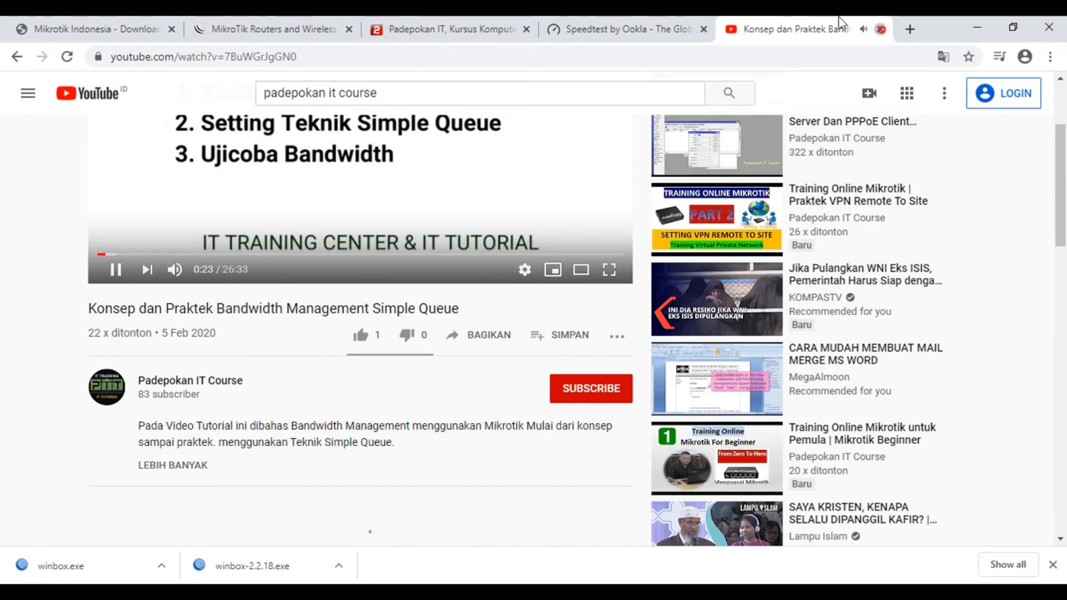
{"action": "left_click", "coordinate": [881, 29]}
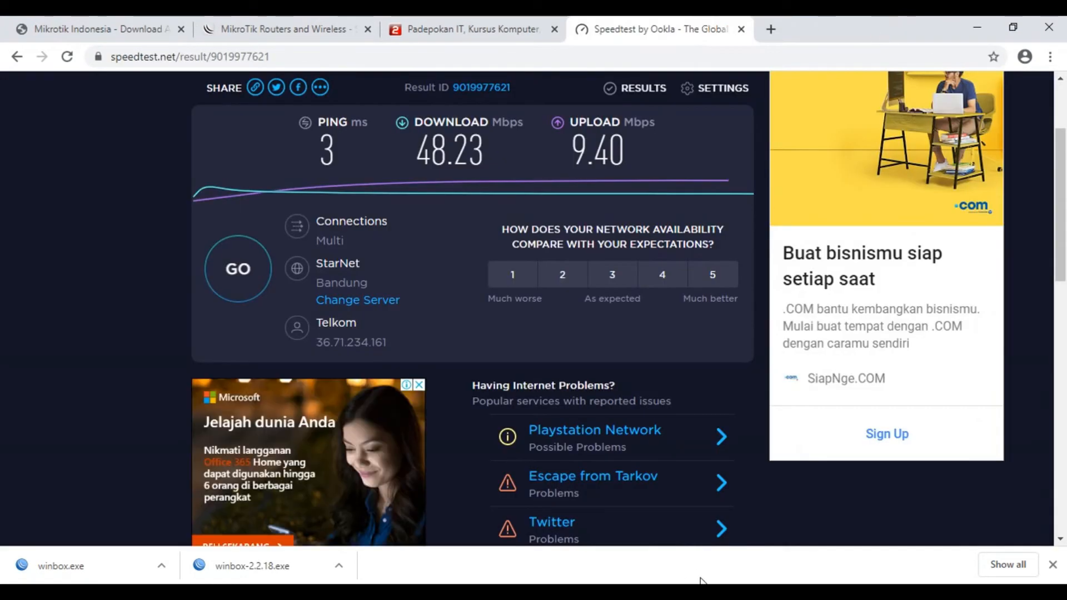
- Switch to the Notepad++ notes, highlight the third item "Buat Queue Tree", and return to the WinBox router session
{"action": "left_click", "coordinate": [595, 592]}
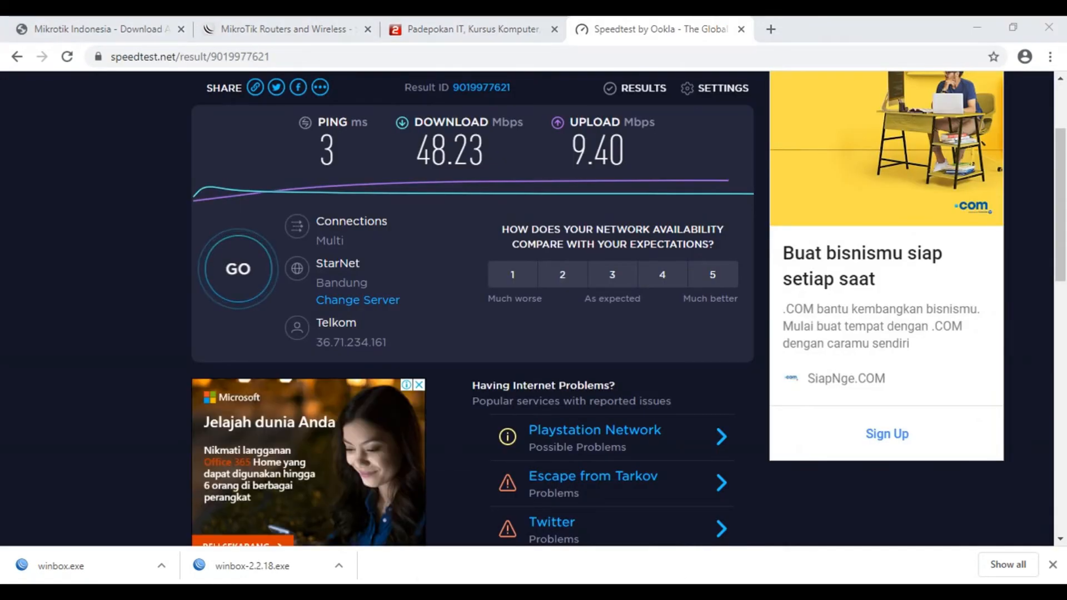
{"action": "left_click", "coordinate": [855, 532]}
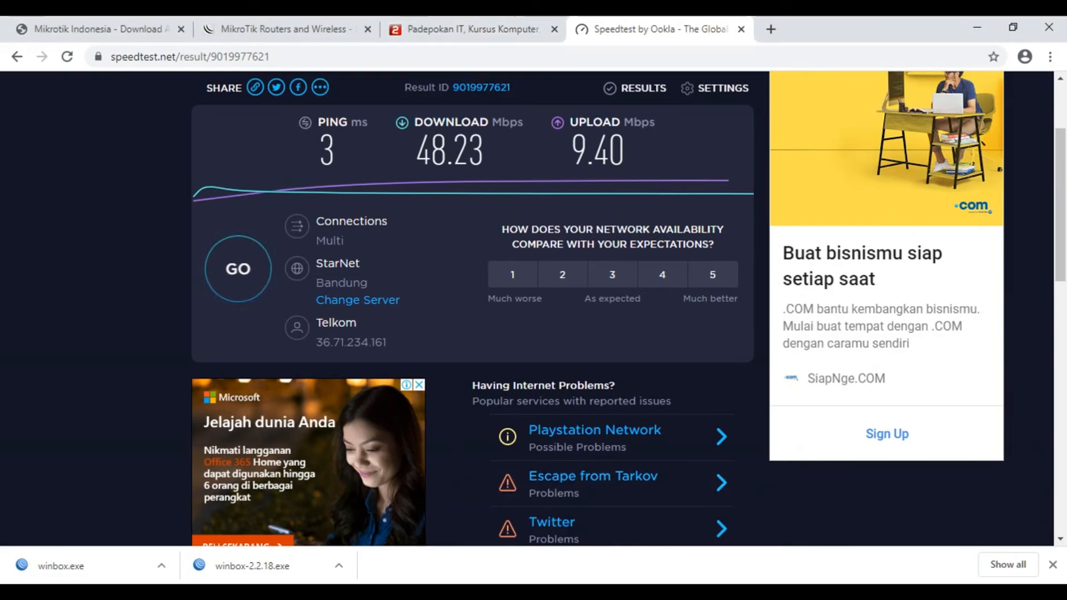
{"action": "left_click", "coordinate": [719, 556]}
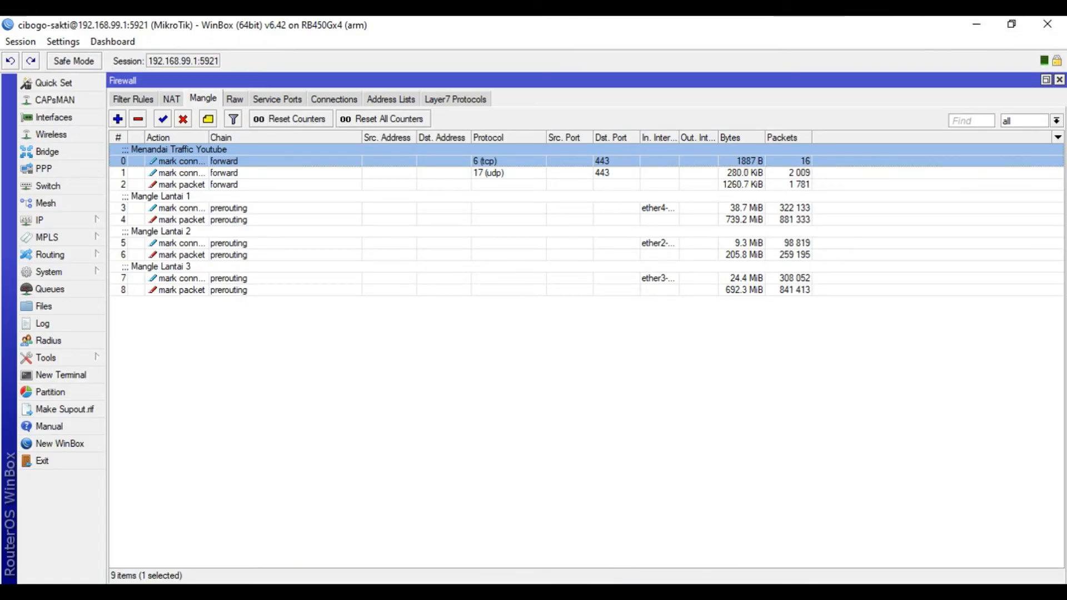
{"action": "key", "text": "alt+Tab"}
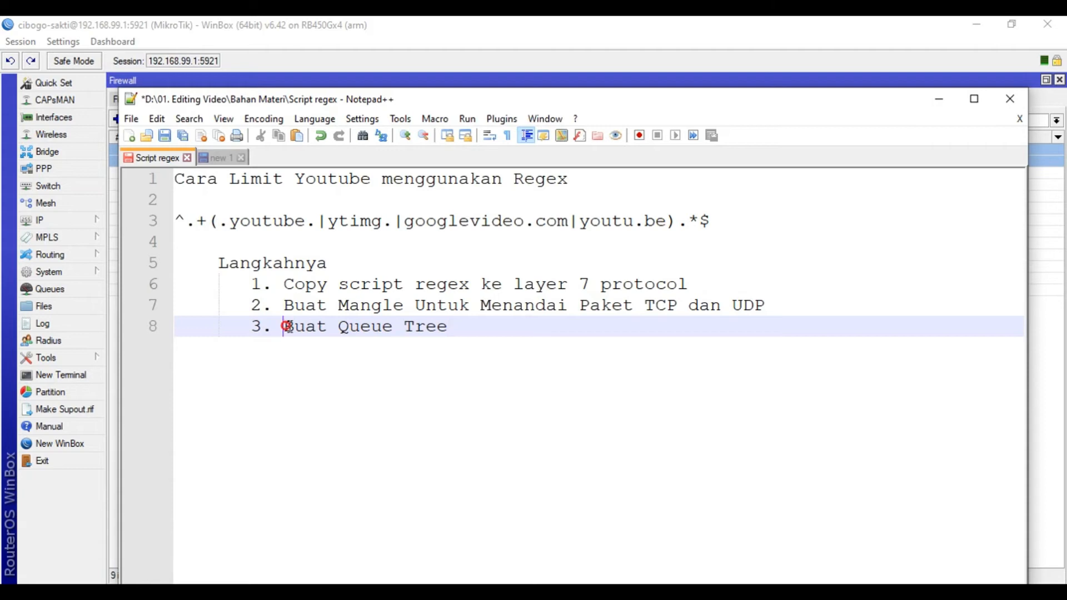
{"action": "left_click_drag", "start_coordinate": [287, 326], "coordinate": [453, 336]}
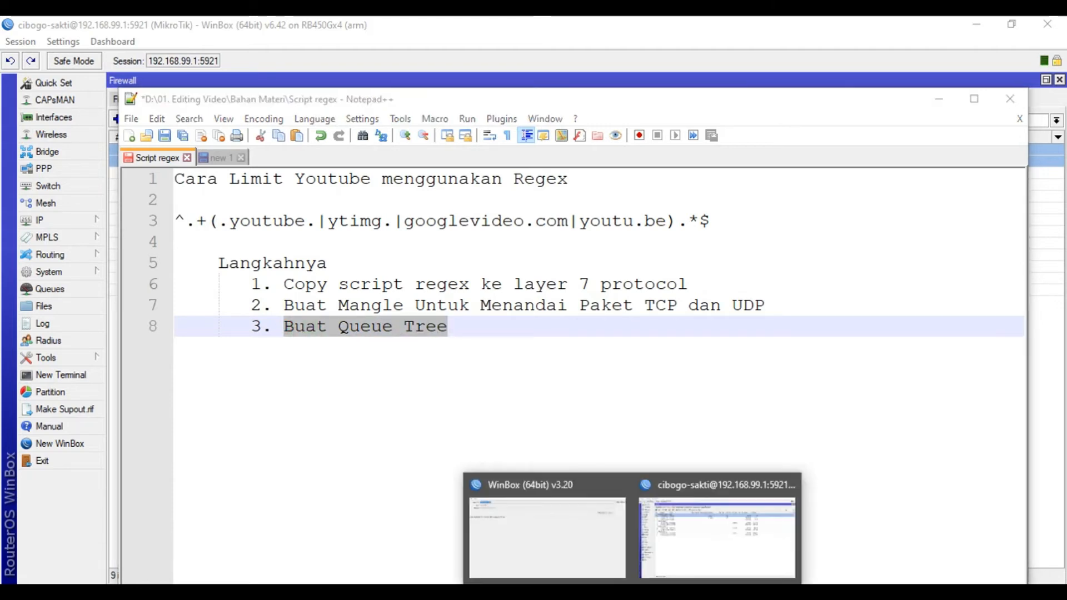
{"action": "left_click", "coordinate": [679, 548]}
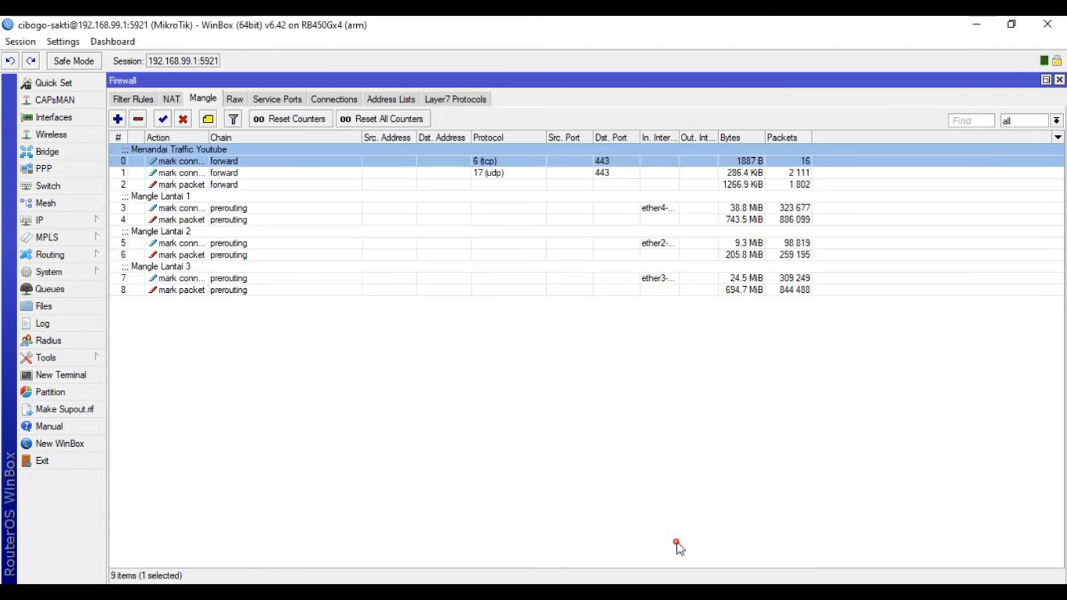
- Start a new queue tree entry named Limit Youtube-Down
{"action": "left_click", "coordinate": [43, 290]}
{"action": "left_click", "coordinate": [170, 245]}
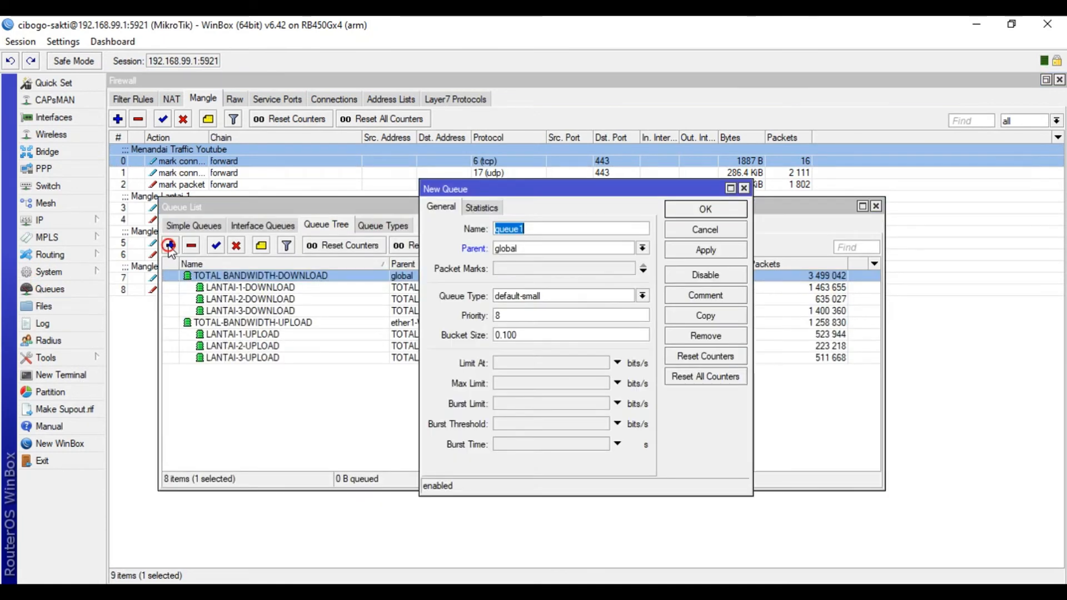
{"action": "left_click_drag", "start_coordinate": [531, 191], "coordinate": [493, 303]}
{"action": "type", "text": "Limit"}
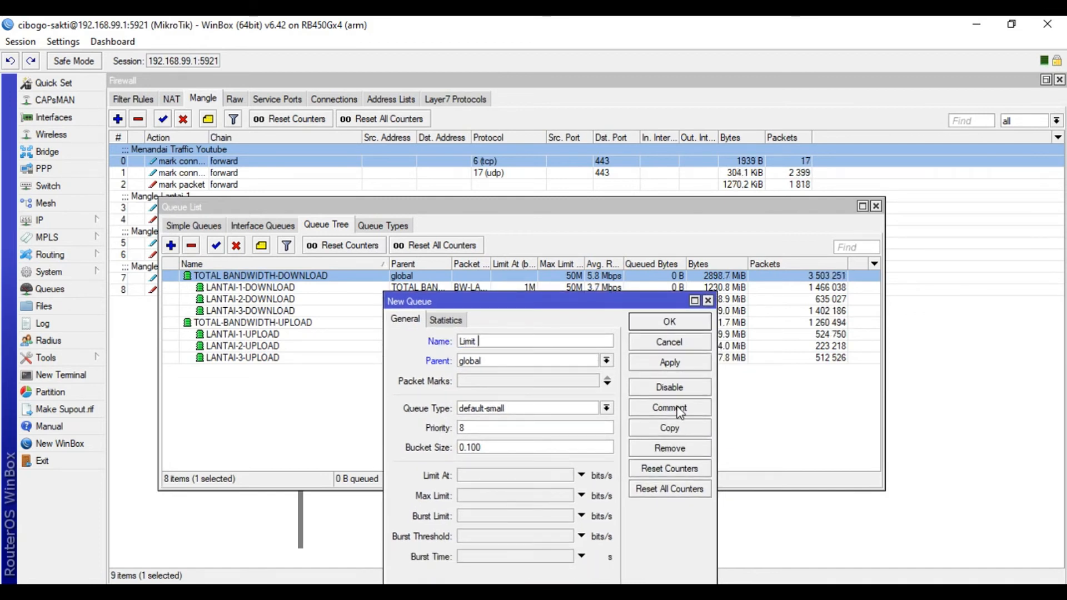
{"action": "type", "text": " Youtube-Down"}
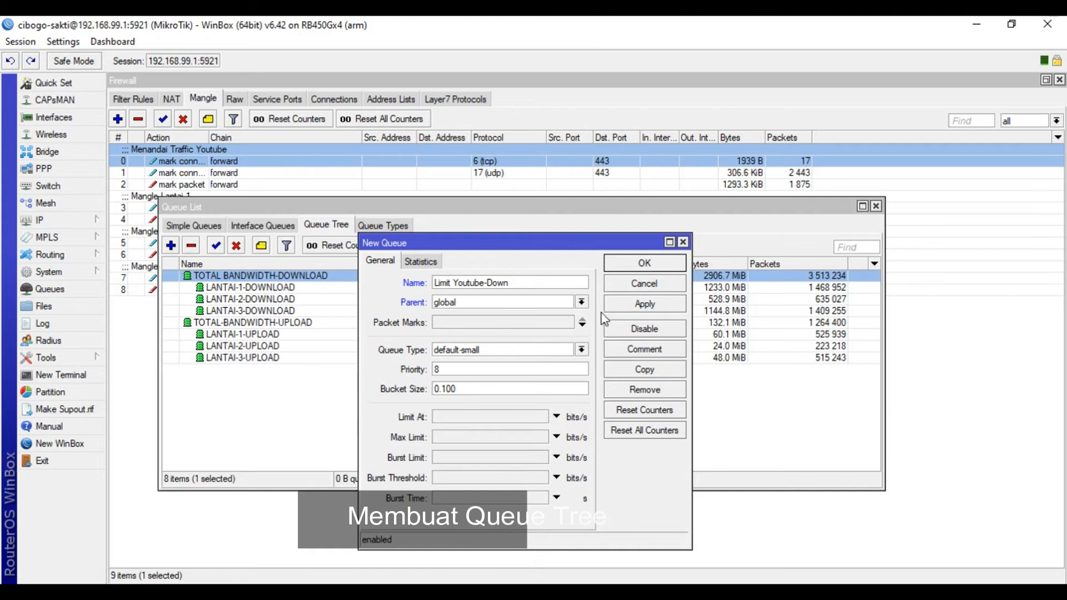
- Set the Limit Youtube-Down queue's parent to global and its packet mark to youtube
{"action": "left_click", "coordinate": [581, 302]}
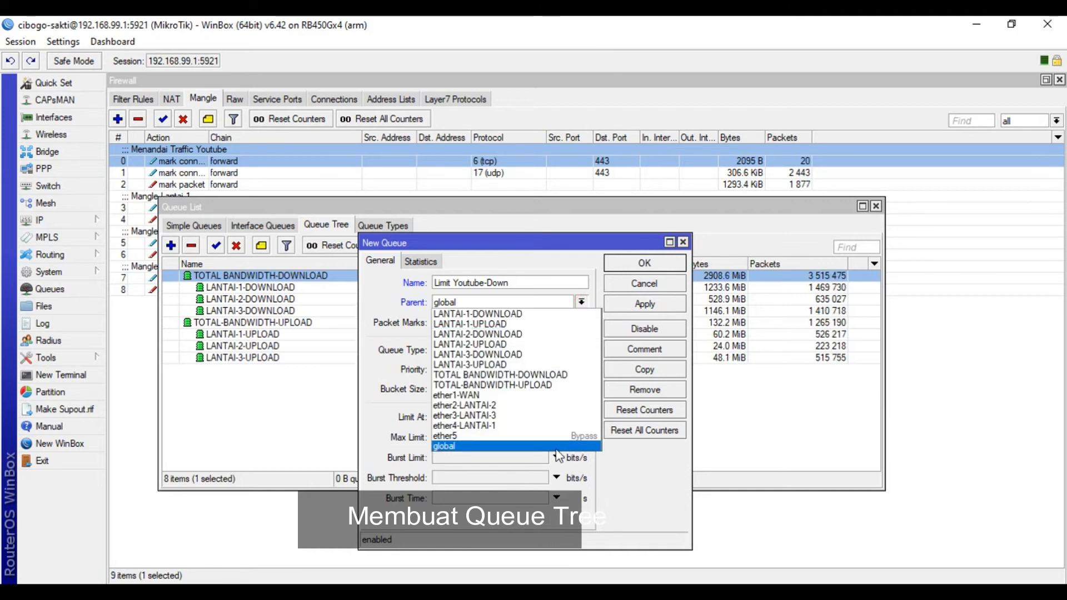
{"action": "left_click", "coordinate": [535, 447]}
{"action": "left_click", "coordinate": [528, 323]}
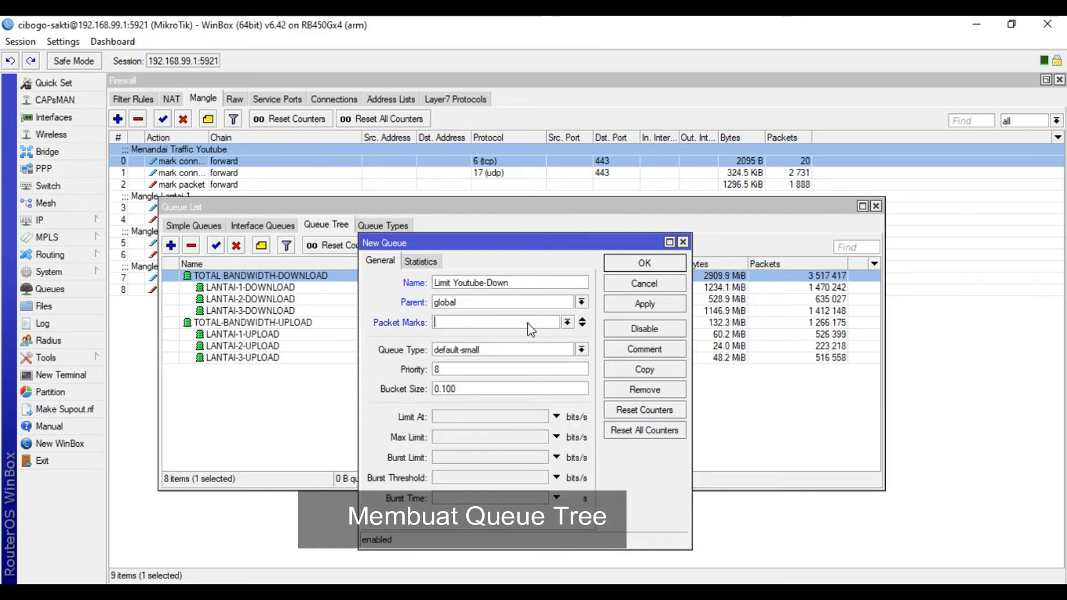
{"action": "left_click", "coordinate": [568, 323]}
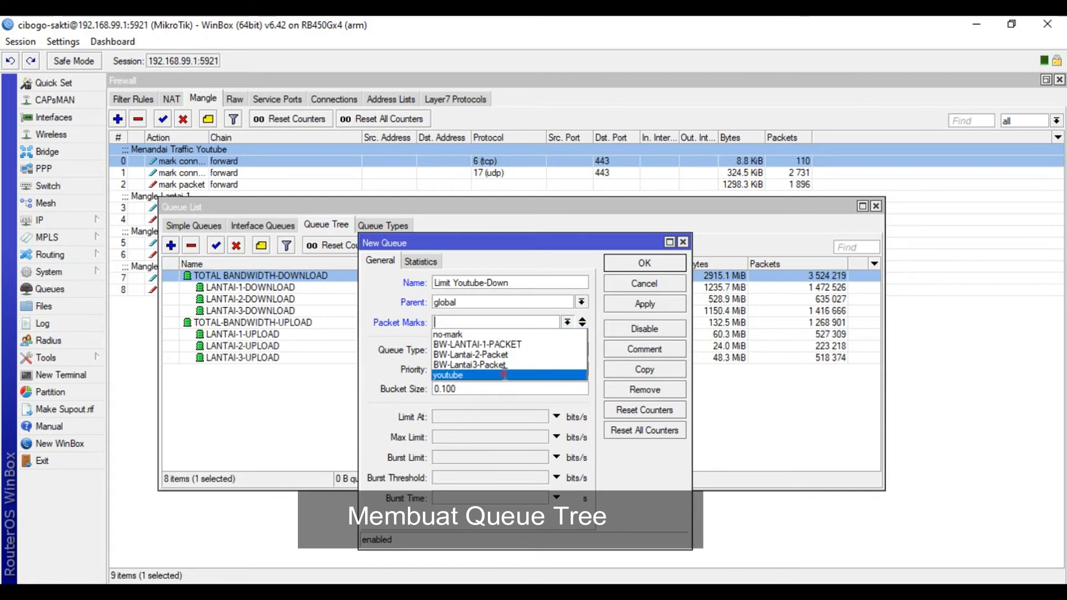
{"action": "left_click", "coordinate": [504, 375]}
- Give the Limit Youtube-Down queue the type pcq-download-default and a max limit of 10M, and save it
{"action": "left_click", "coordinate": [581, 348]}
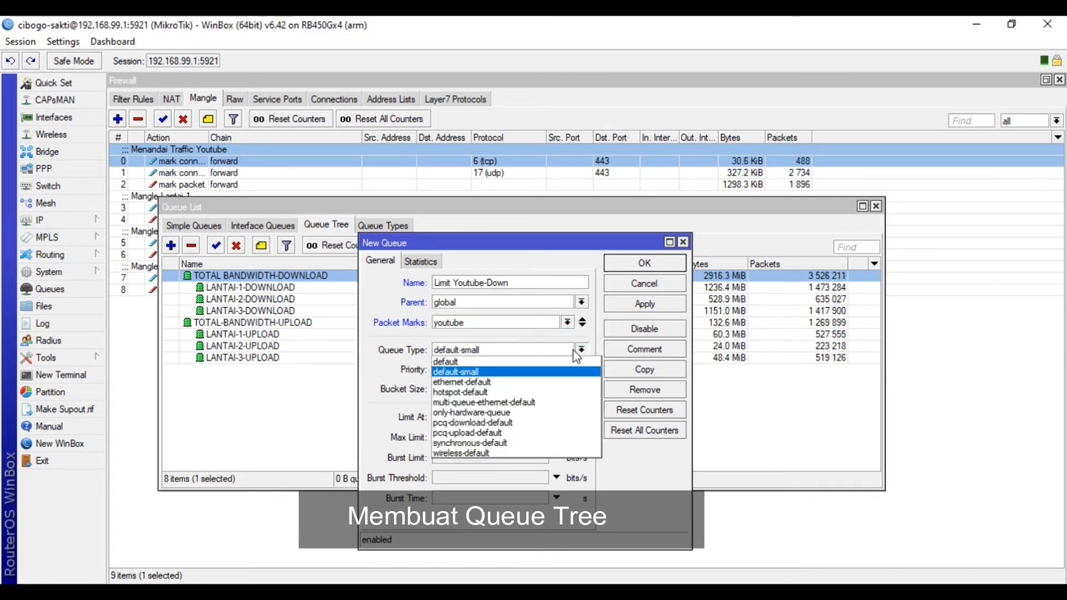
{"action": "left_click", "coordinate": [539, 428]}
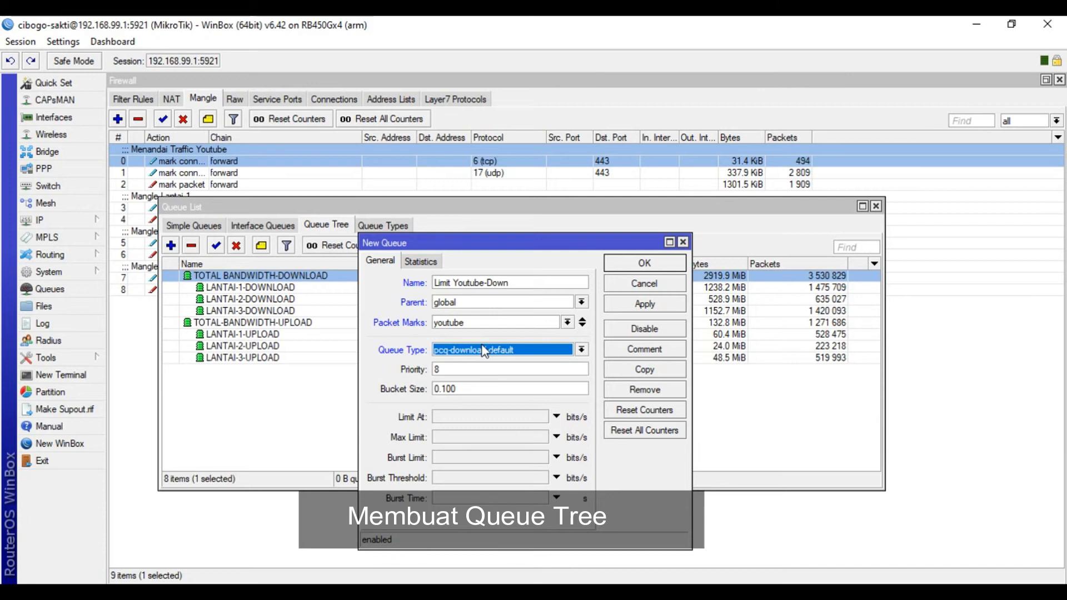
{"action": "left_click", "coordinate": [484, 440]}
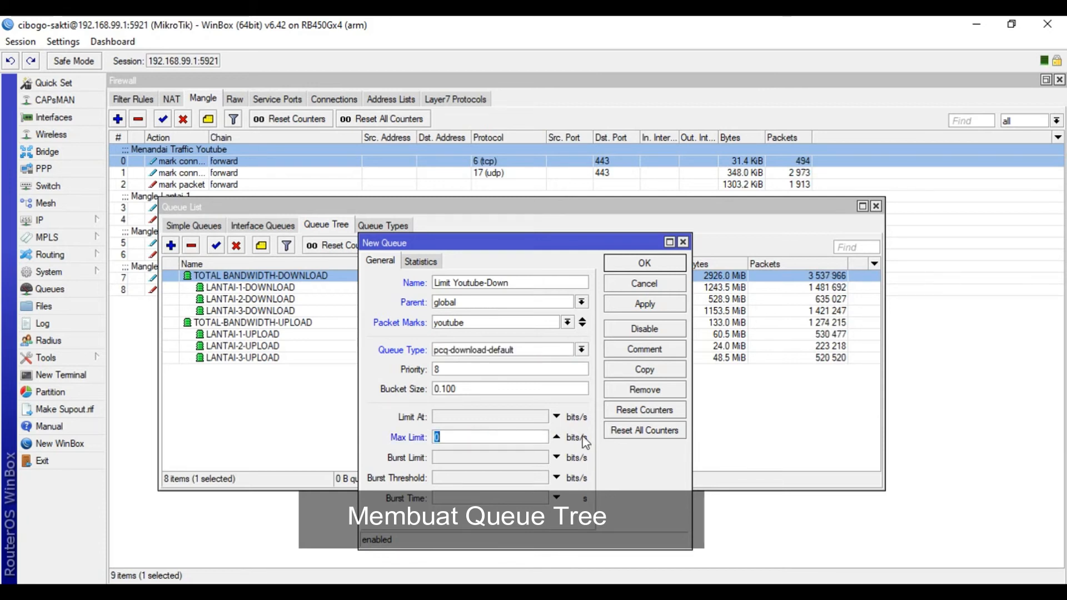
{"action": "type", "text": "10M"}
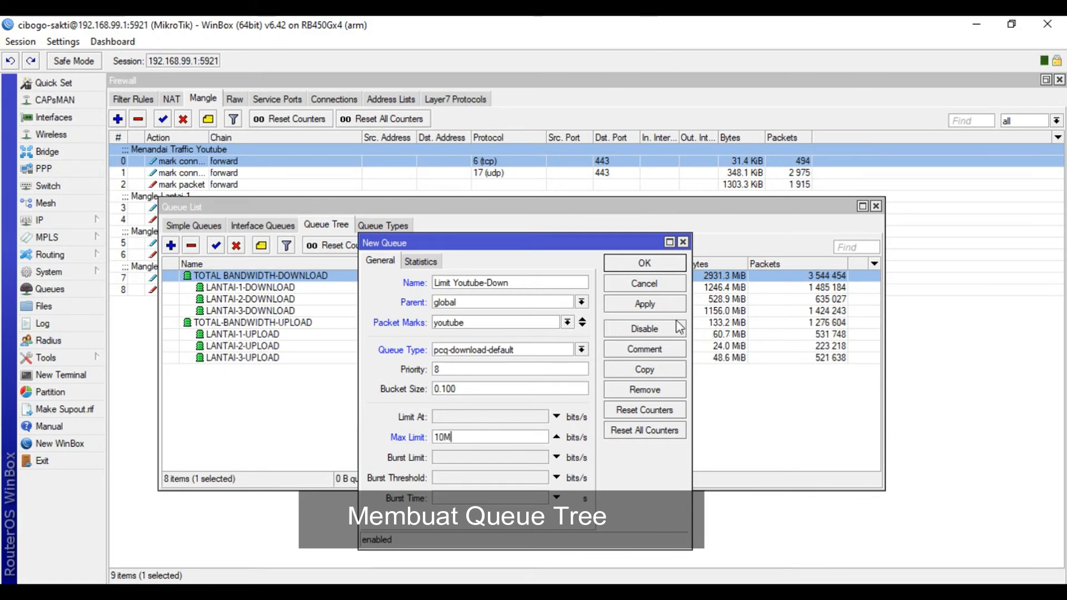
{"action": "left_click", "coordinate": [666, 306]}
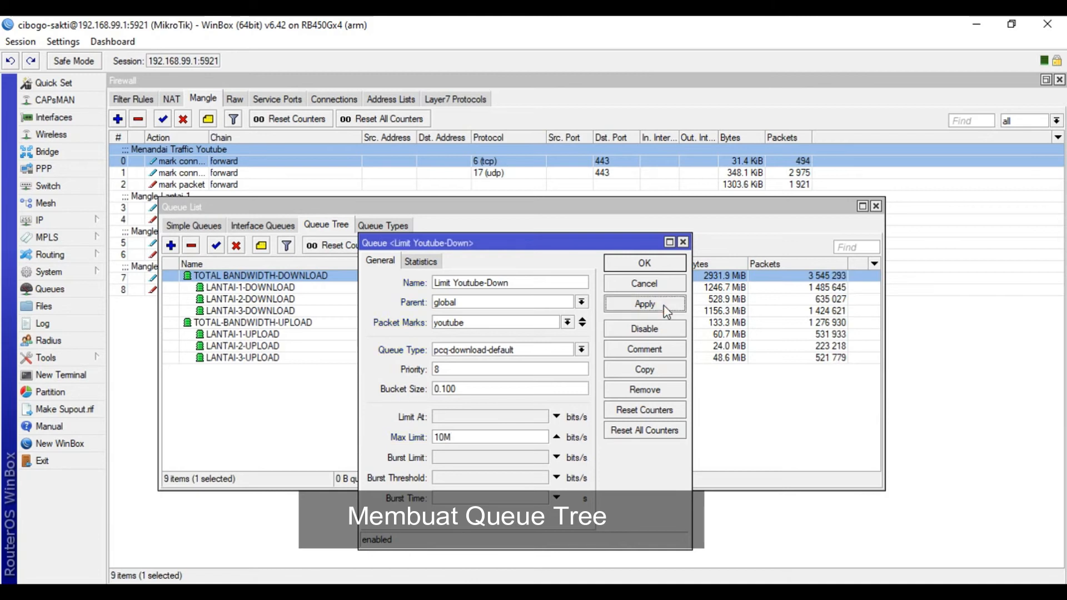
{"action": "left_click", "coordinate": [642, 264]}
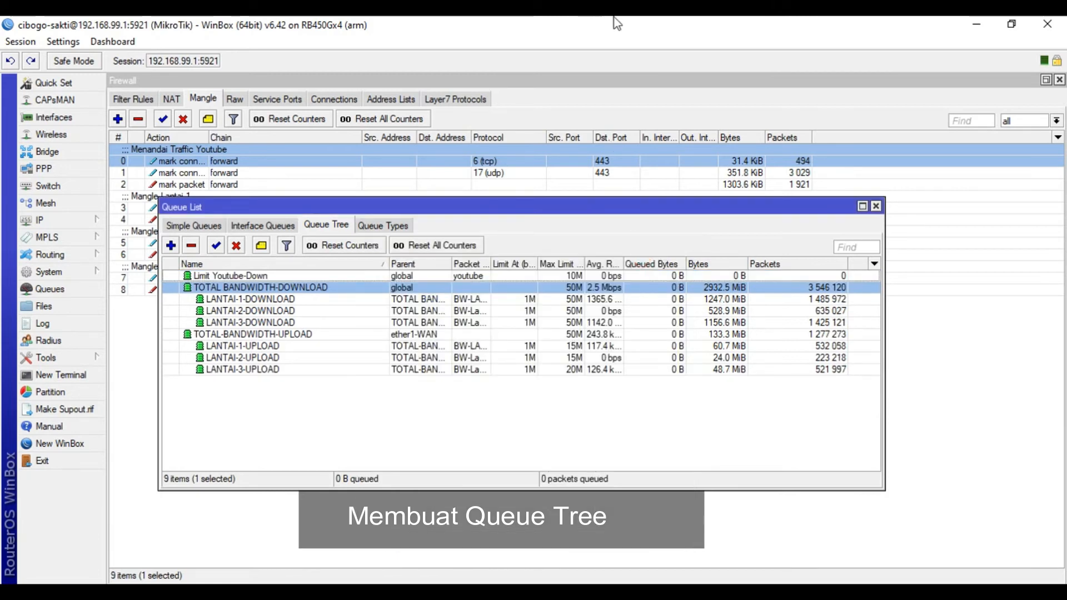
- Start another queue tree entry named Limit Youtube Upload with ether1-WAN as its parent
{"action": "left_click", "coordinate": [244, 275]}
{"action": "left_click", "coordinate": [170, 245]}
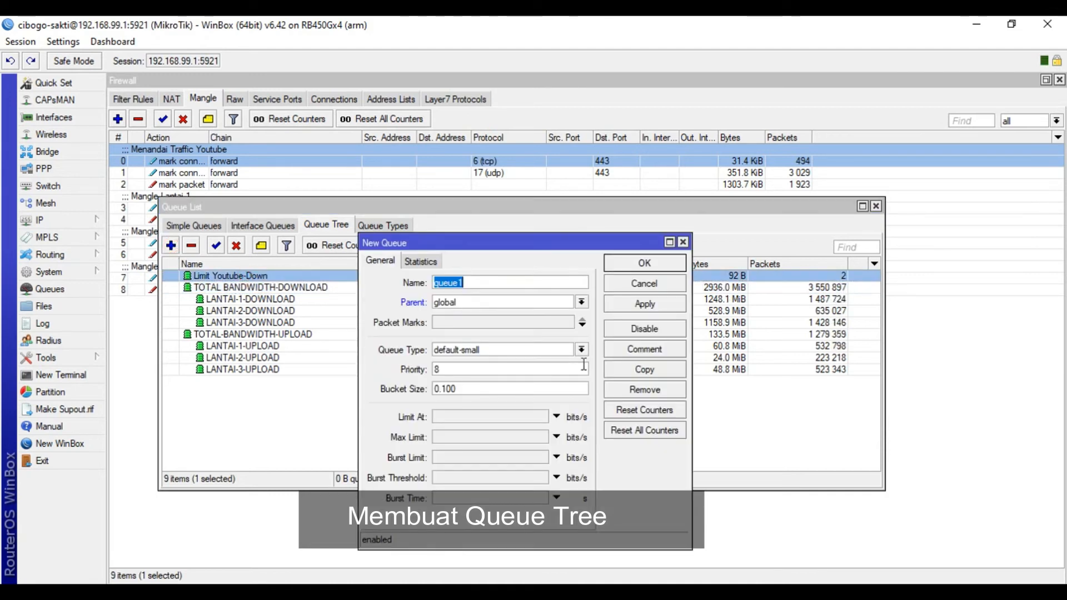
{"action": "type", "text": "l"}
{"action": "key", "text": "BackSpace"}
{"action": "type", "text": "Limit Youtube Upload"}
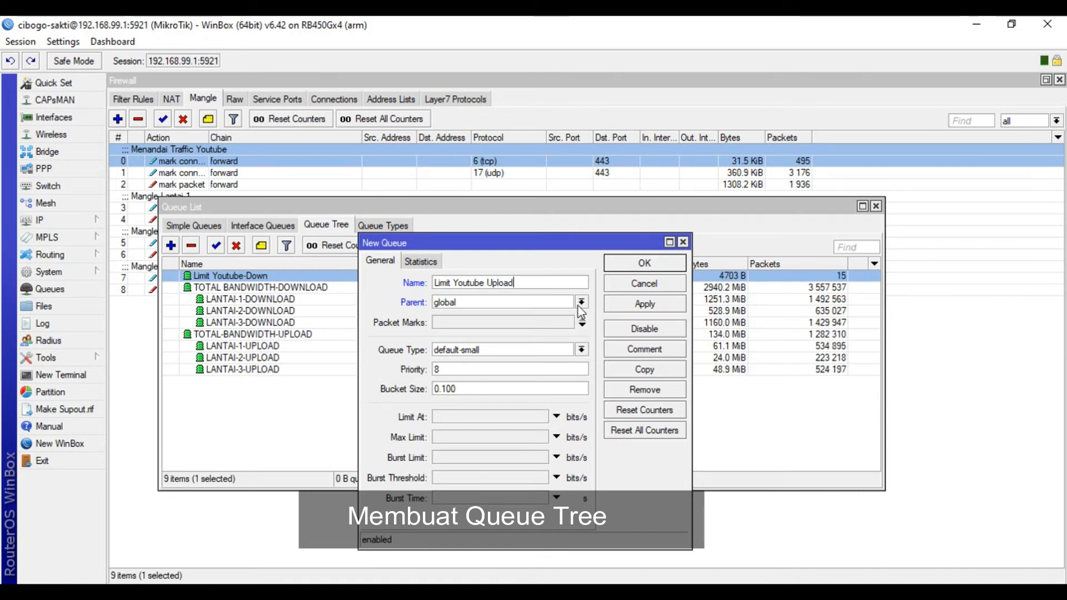
{"action": "left_click", "coordinate": [579, 305]}
{"action": "left_click", "coordinate": [496, 405]}
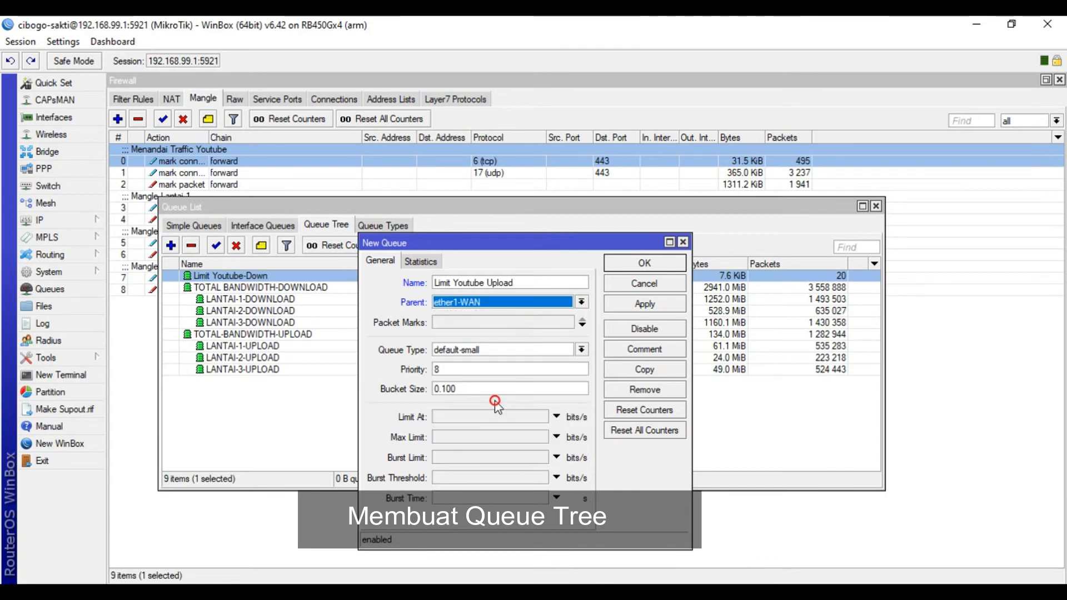
- Assign the youtube packet mark and the pcq-upload-default queue type to the Limit Youtube Upload queue
{"action": "left_click", "coordinate": [582, 326]}
{"action": "left_click", "coordinate": [567, 322]}
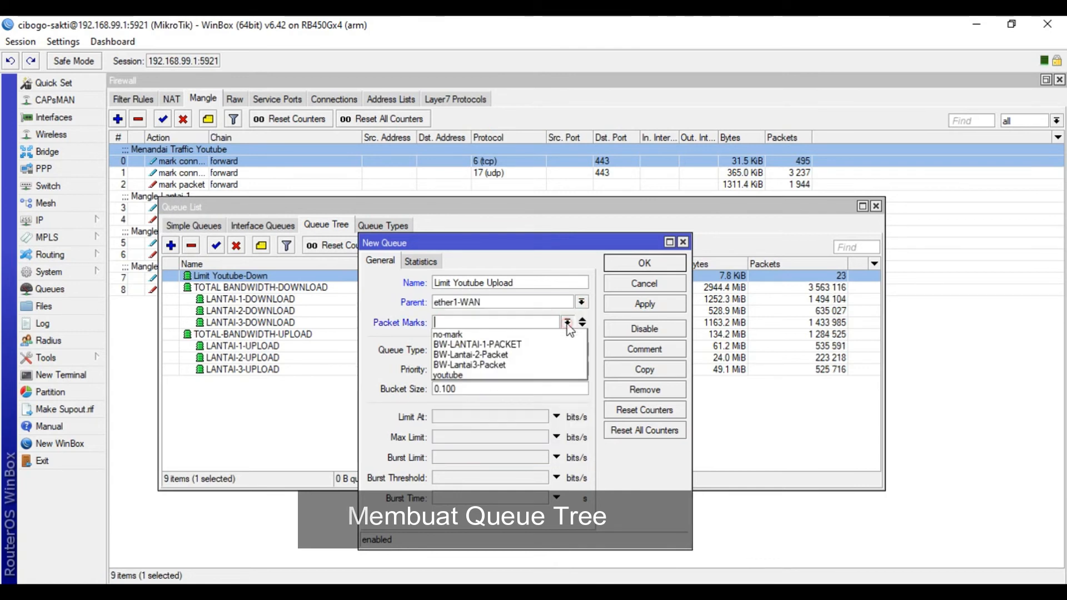
{"action": "left_click", "coordinate": [572, 375]}
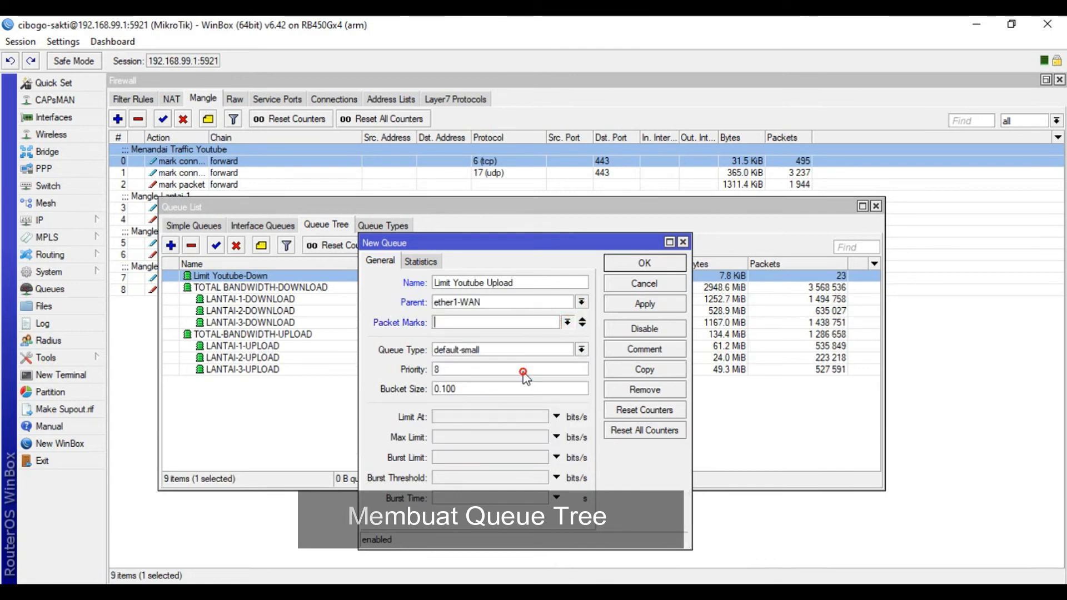
{"action": "left_click", "coordinate": [581, 349]}
{"action": "left_click", "coordinate": [517, 432]}
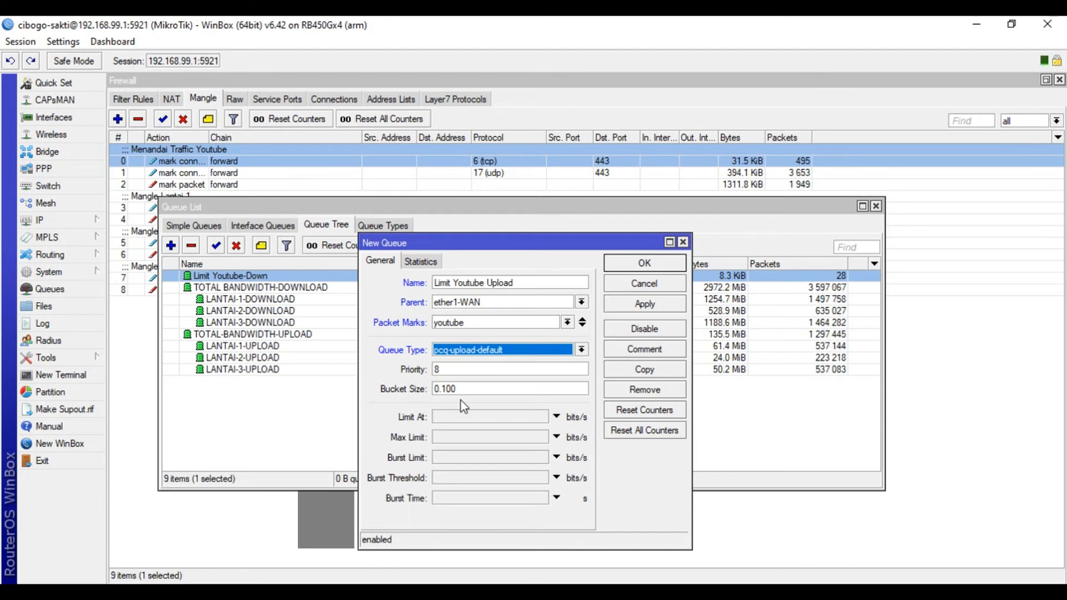
- Set the Limit Youtube Upload queue's max limit to 5M and save the queue
{"action": "left_click", "coordinate": [458, 438]}
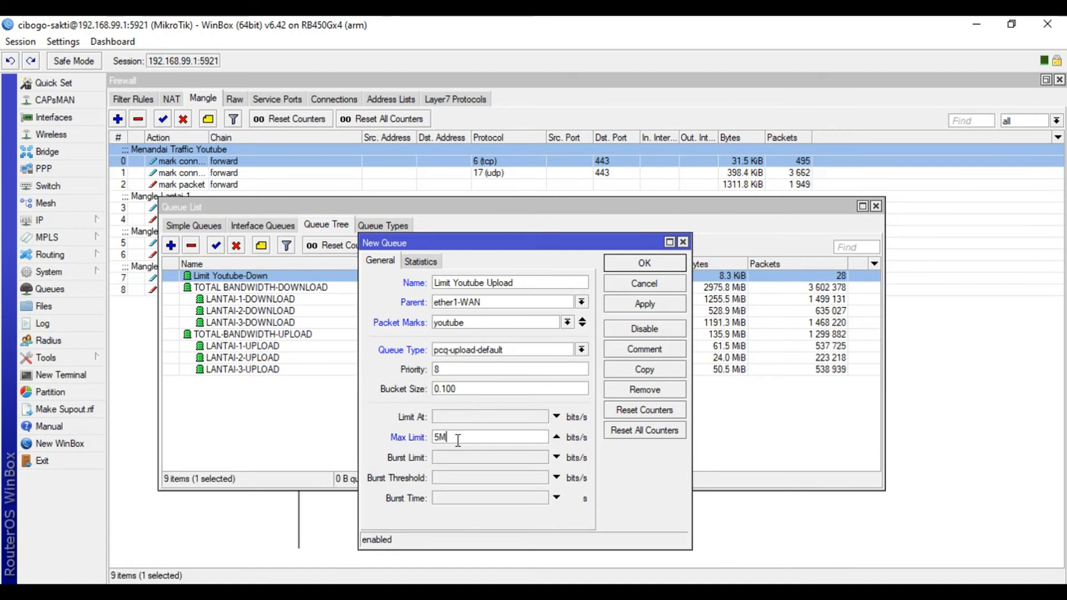
{"action": "type", "text": "5"}
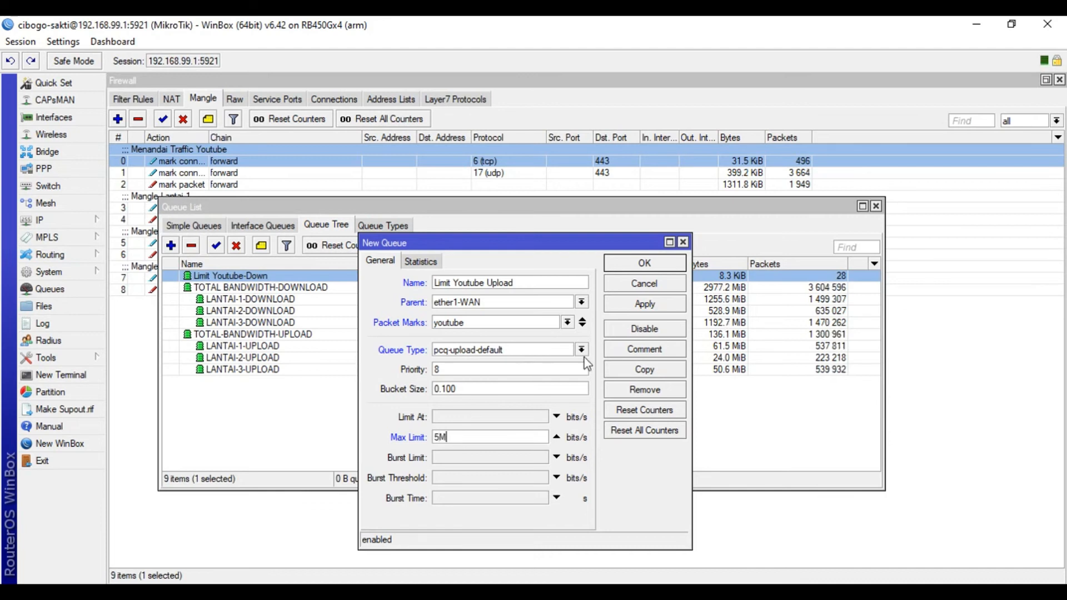
{"action": "left_click", "coordinate": [645, 304]}
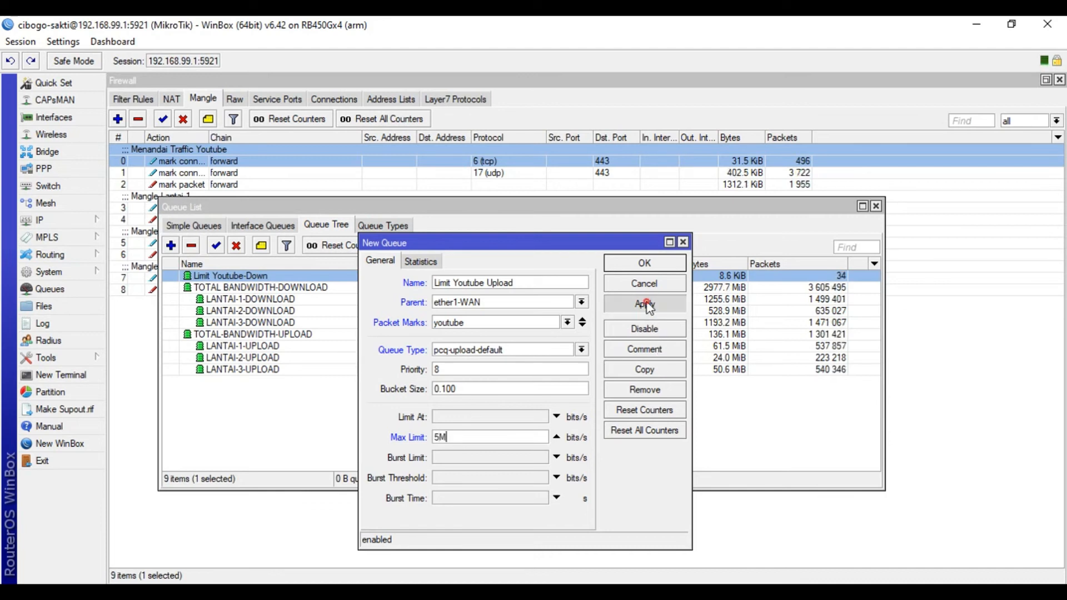
{"action": "left_click", "coordinate": [645, 263]}
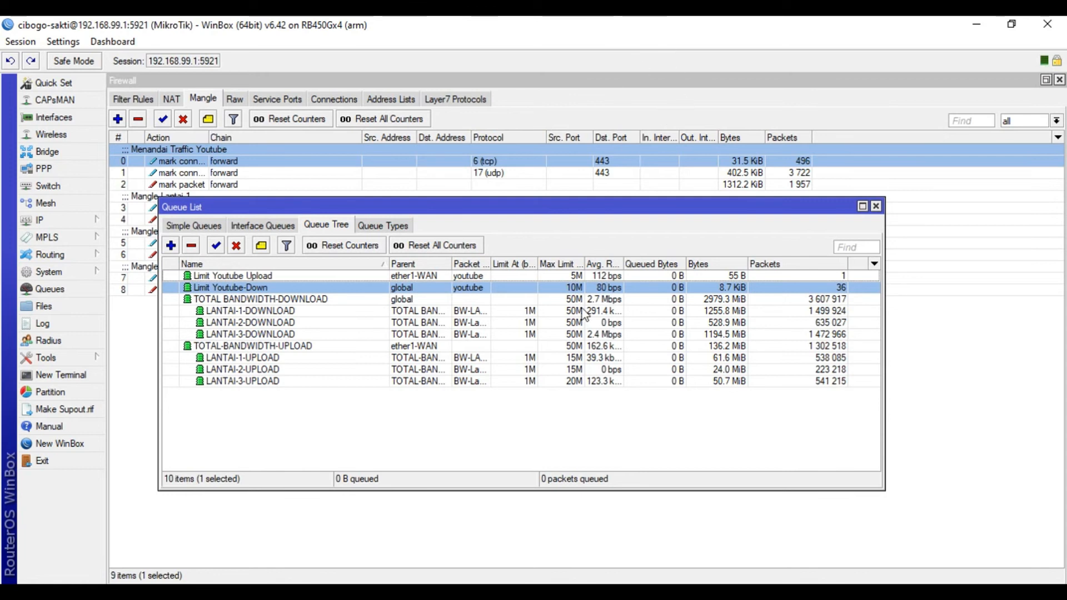
{"action": "left_click", "coordinate": [616, 288]}
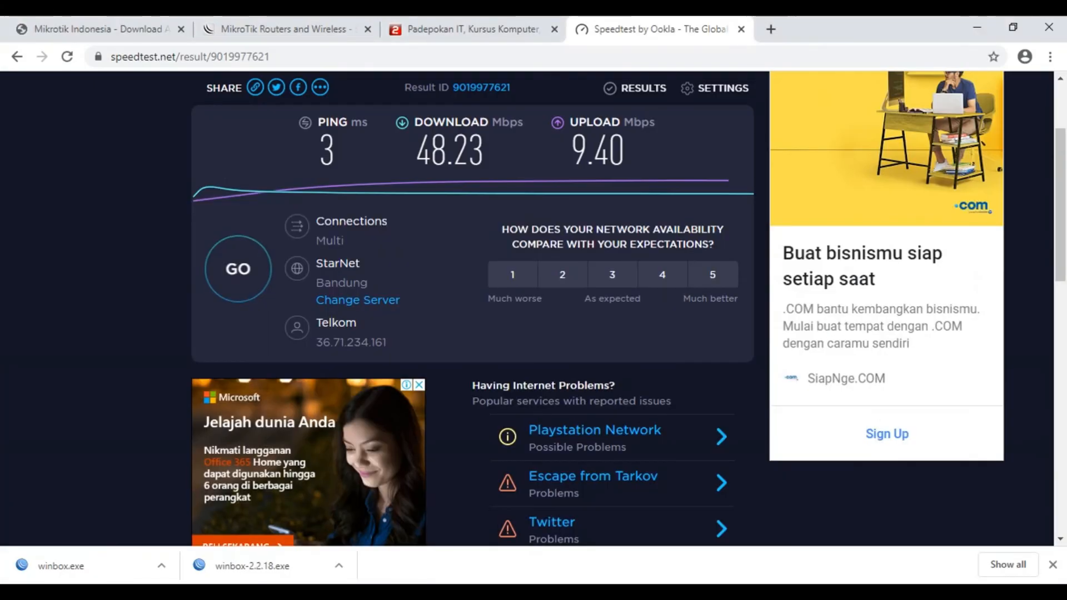
- Run a new bandwidth test on the Speedtest page in Chrome and watch the speed gauge
{"action": "scroll", "coordinate": [737, 291], "scroll_direction": "up", "scroll_amount": 3}
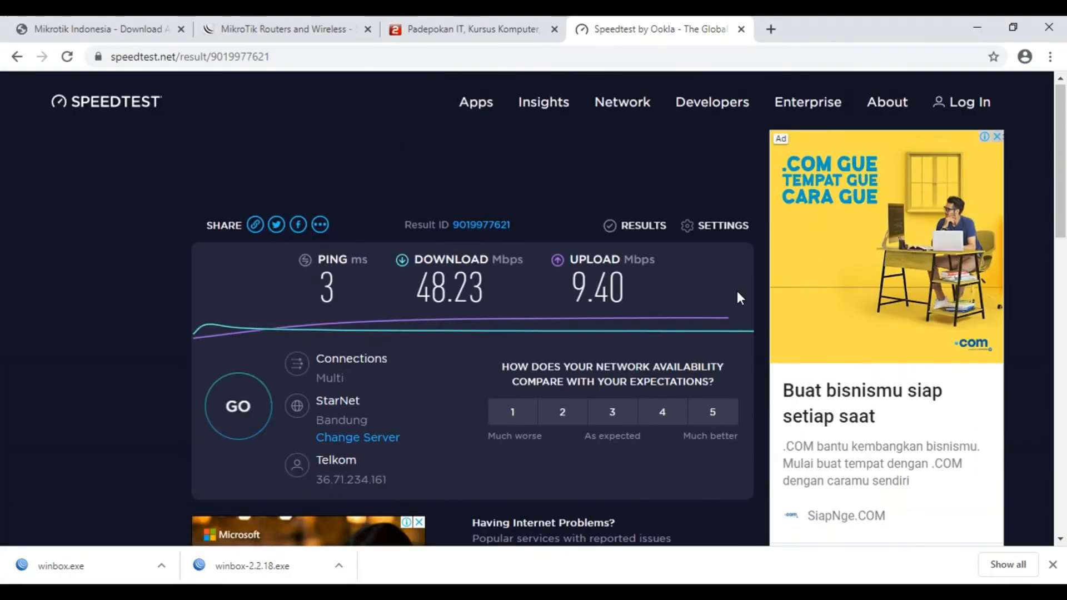
{"action": "left_click", "coordinate": [242, 411]}
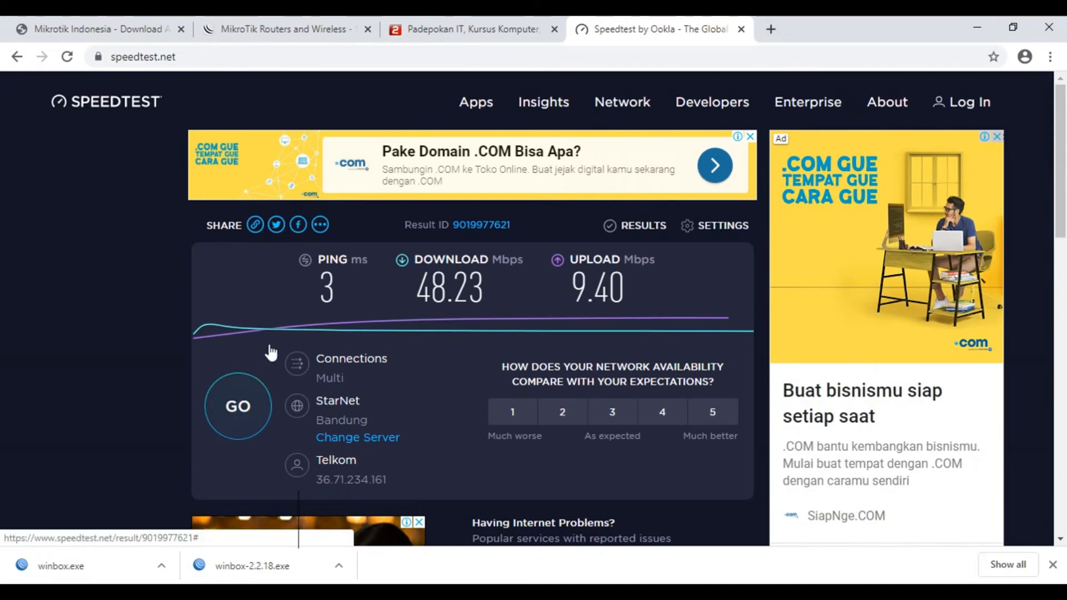
{"action": "left_click", "coordinate": [240, 407]}
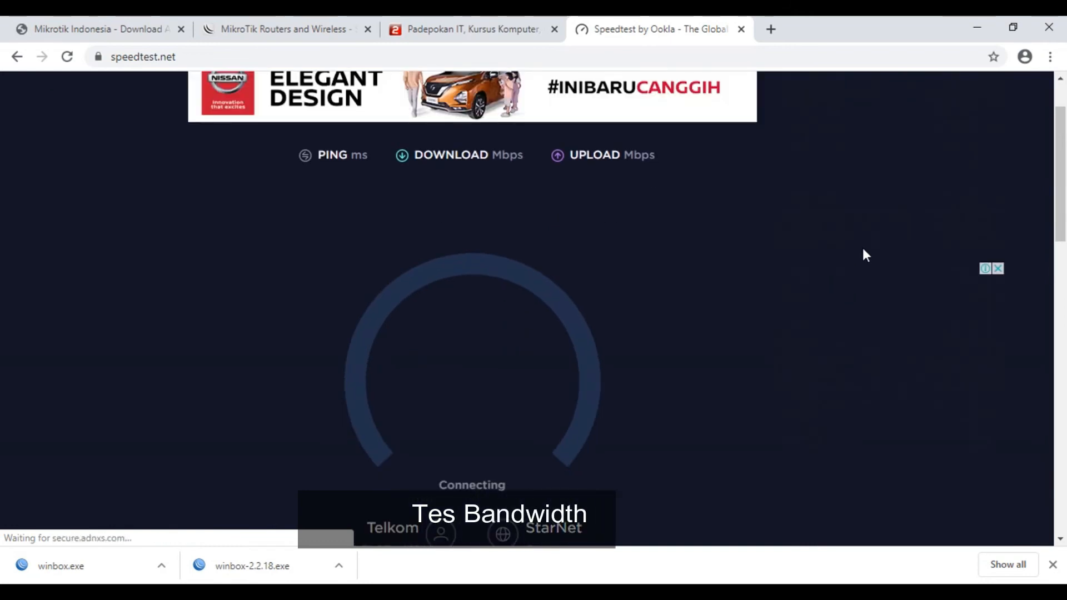
{"action": "left_click_drag", "start_coordinate": [1058, 205], "coordinate": [1058, 188]}
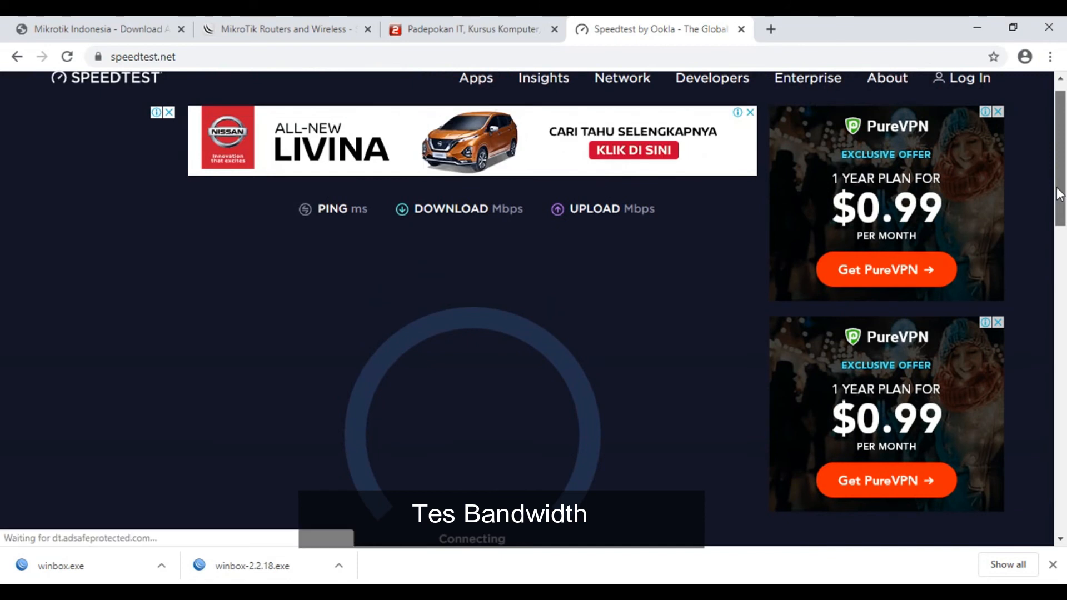
{"action": "left_click_drag", "start_coordinate": [1062, 192], "coordinate": [1063, 202]}
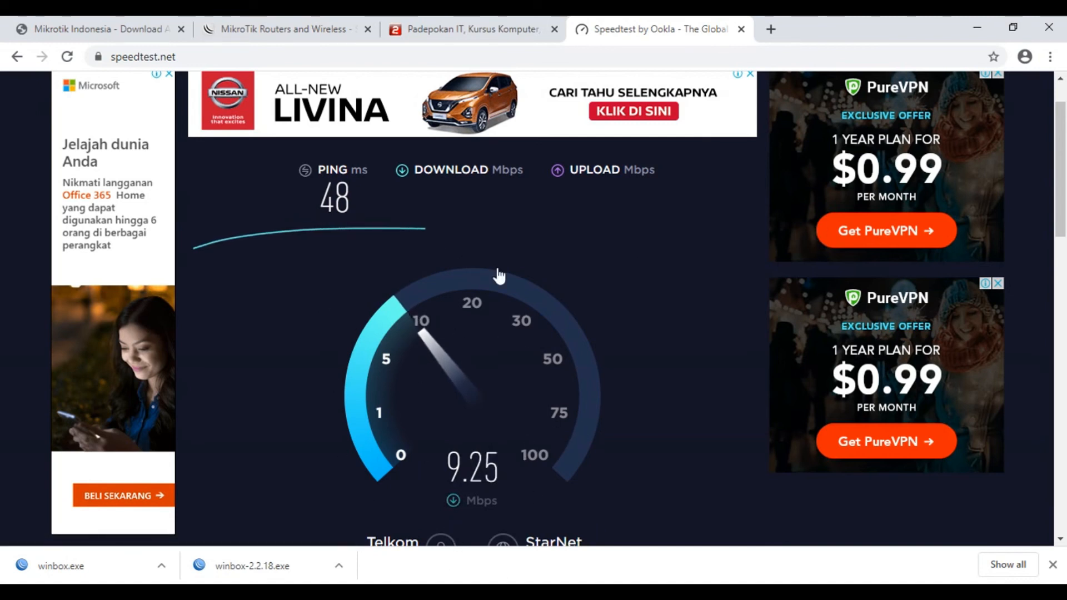
- Return to the WinBox queue tree and examine the traffic rates of the two Limit Youtube queues
{"action": "left_click", "coordinate": [977, 28]}
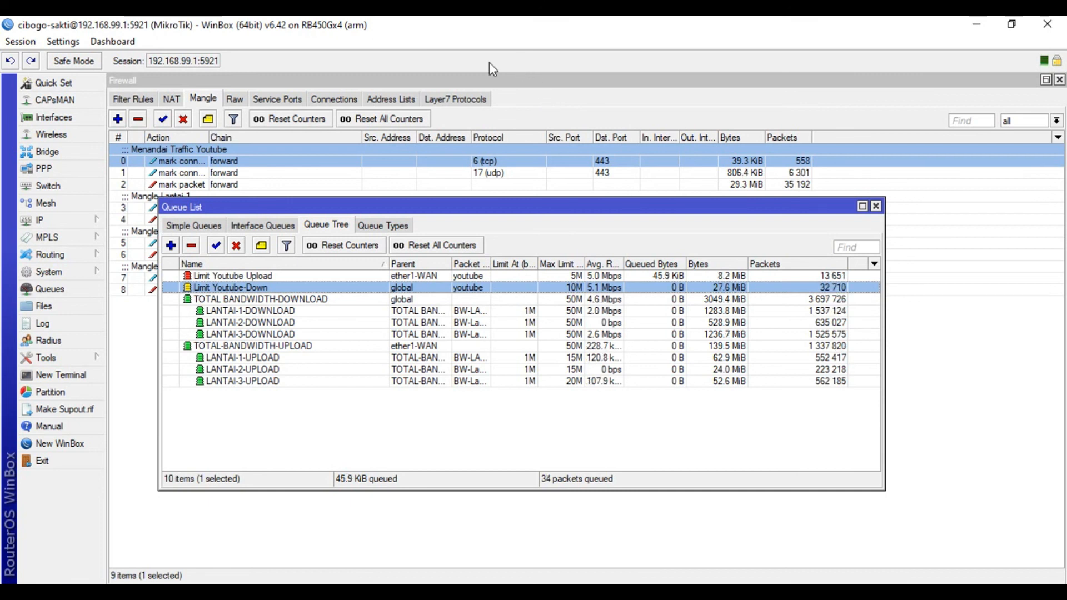
{"action": "left_click", "coordinate": [253, 276], "text": "ctrl"}
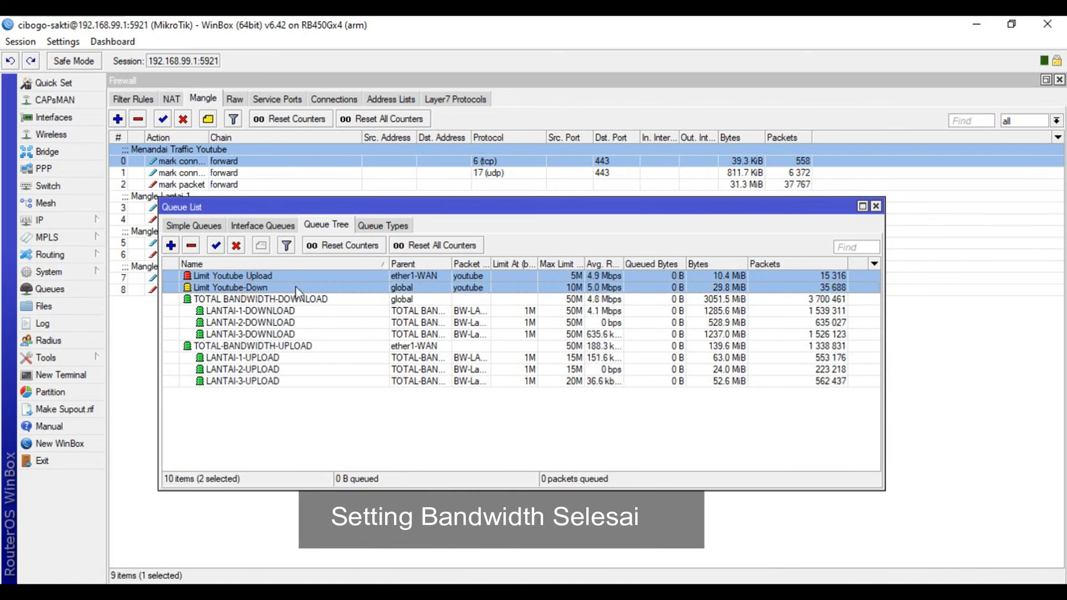
{"action": "left_click", "coordinate": [338, 278]}
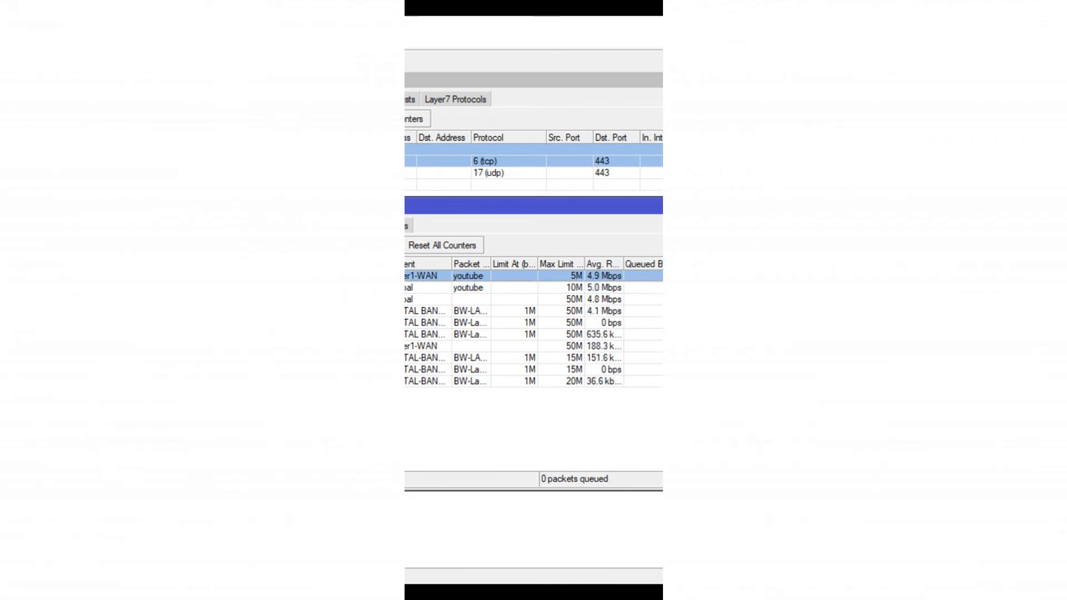